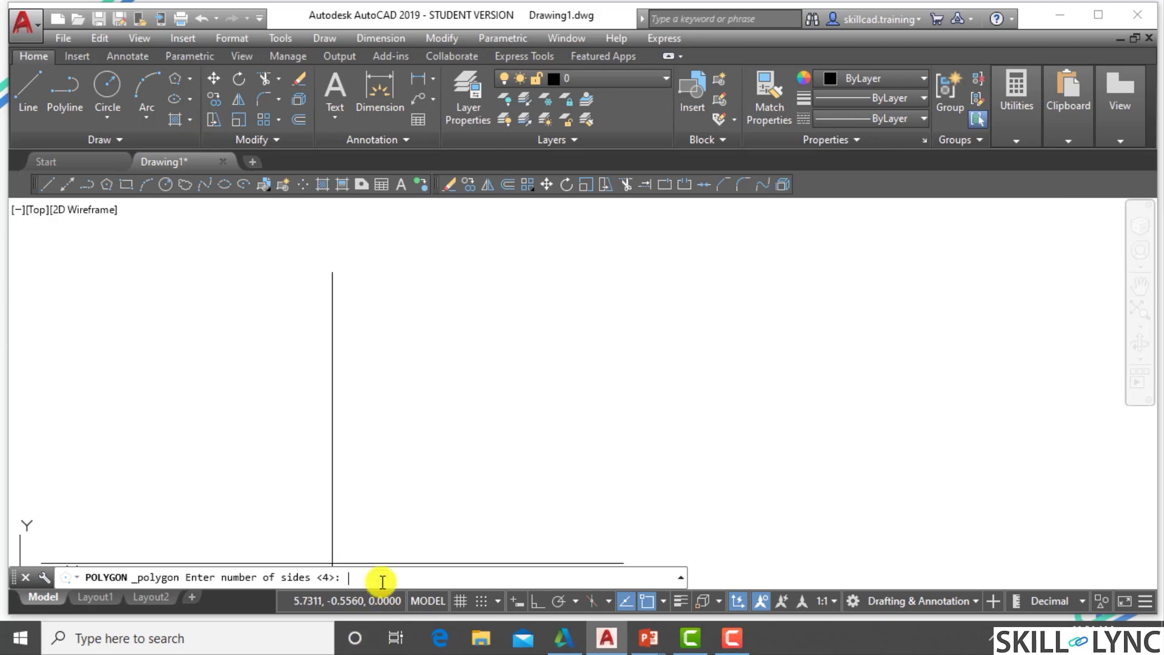
Try 2 as the polygon's number of sides, and set it to 3 instead.
{"action": "type", "text": "2"}
{"action": "key", "text": "Return"}
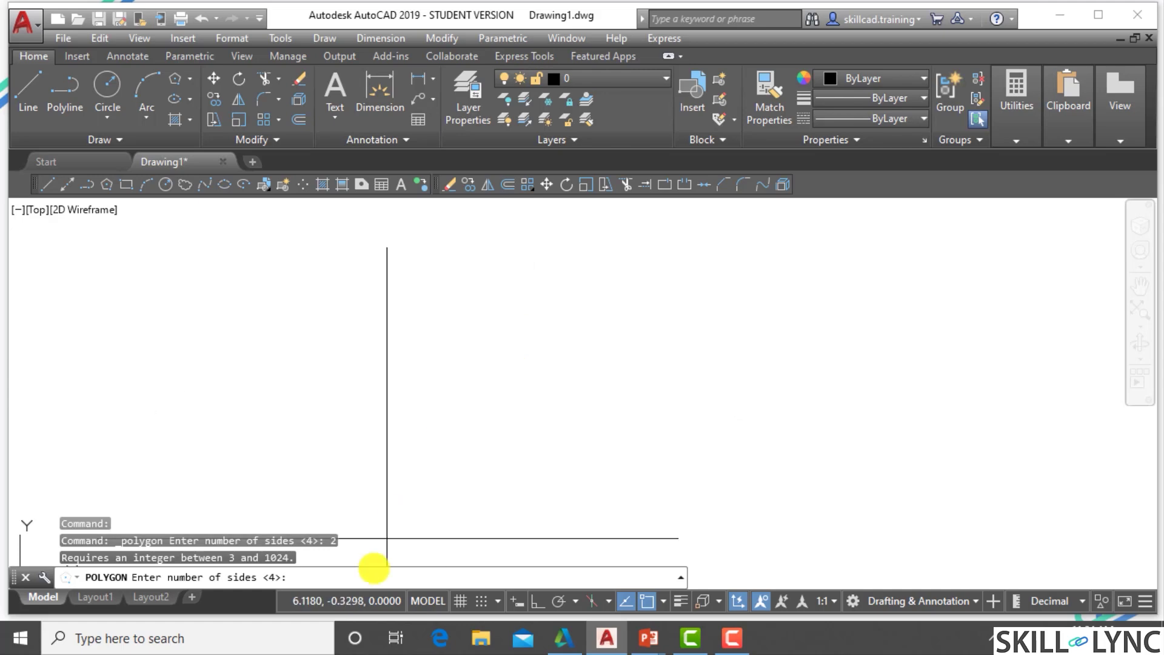
{"action": "left_click", "coordinate": [366, 576]}
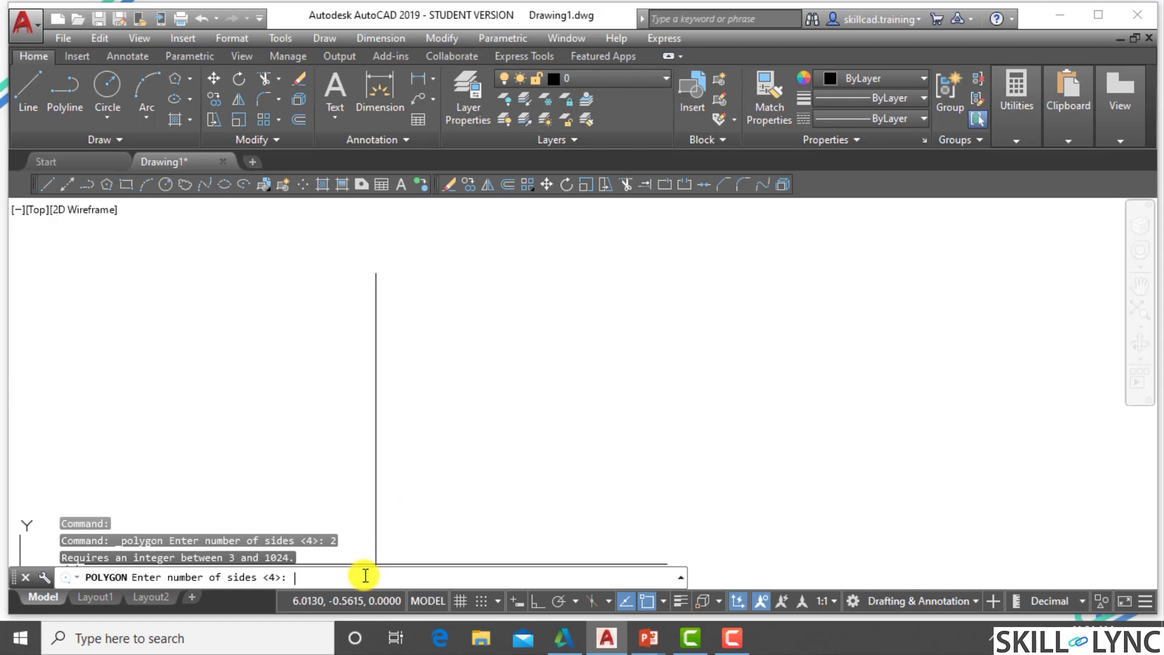
{"action": "type", "text": "3"}
{"action": "key", "text": "Return"}
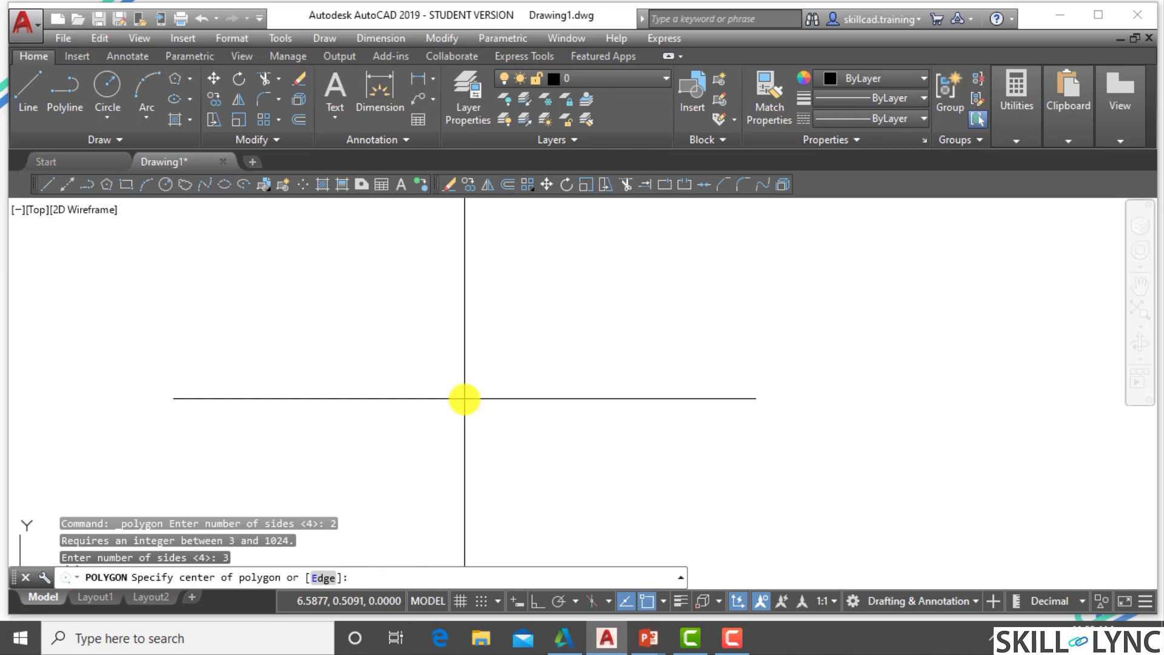
Check the PowerPoint slide on inscribed and circumscribed polygons drawn by center, and return to the AutoCAD drawing.
{"action": "key", "text": "alt+Tab"}
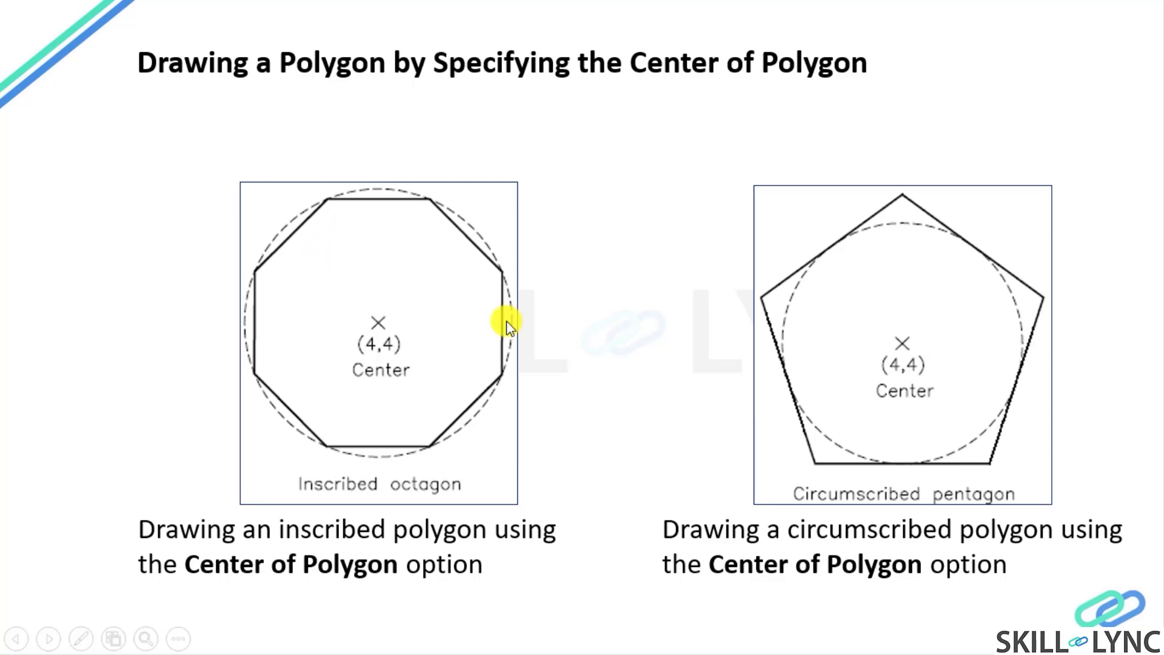
{"action": "key", "text": "alt+Tab"}
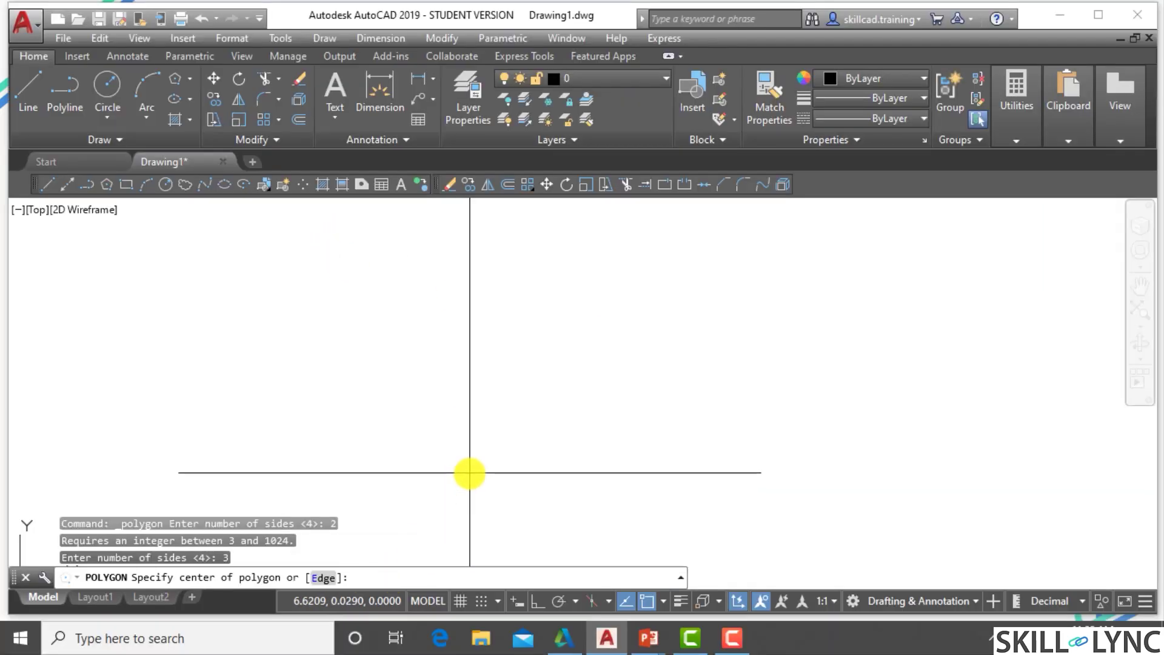
{"action": "key", "text": "alt+Tab"}
{"action": "key", "text": "alt+Tab"}
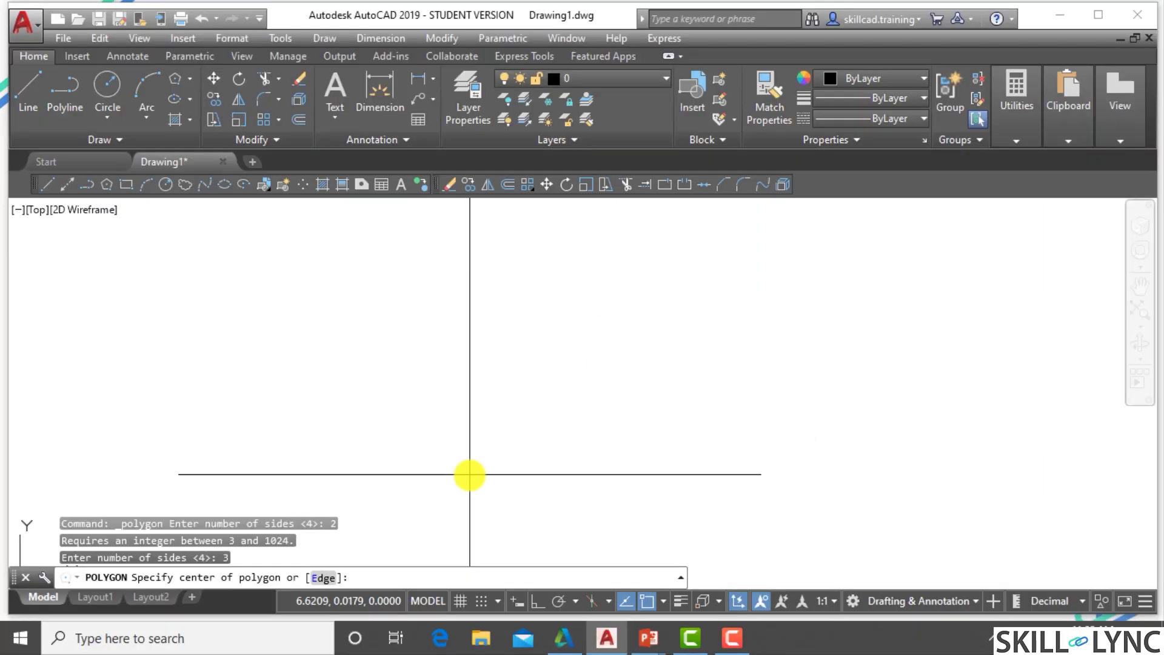
{"action": "key", "text": "alt+Tab"}
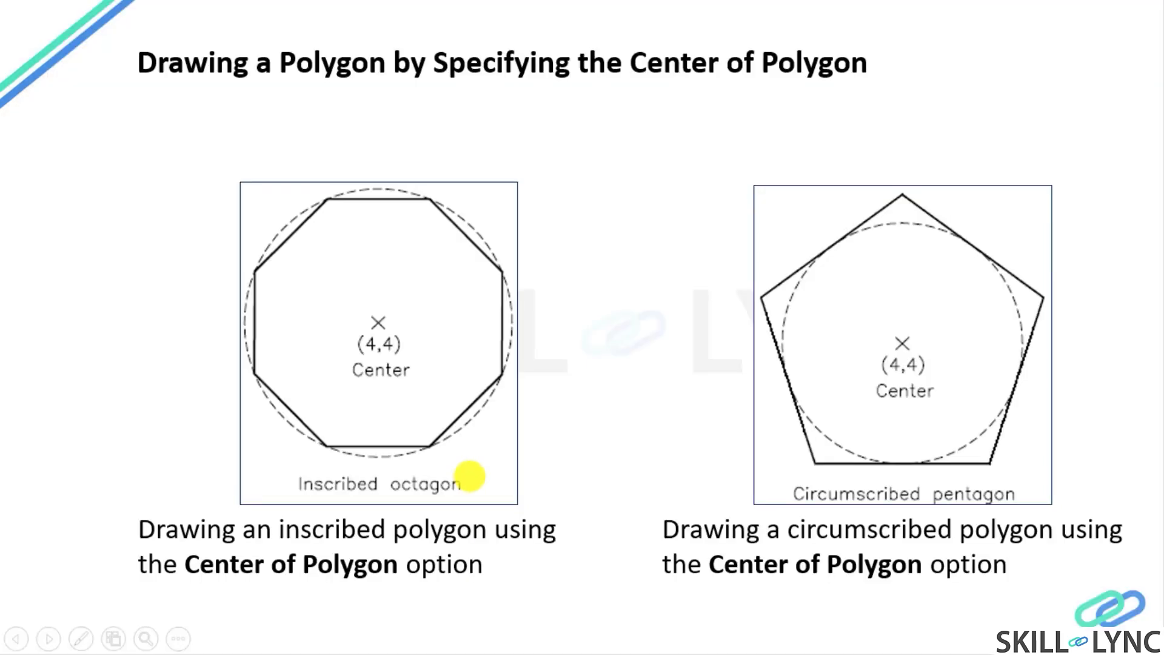
{"action": "key", "text": "alt+Tab"}
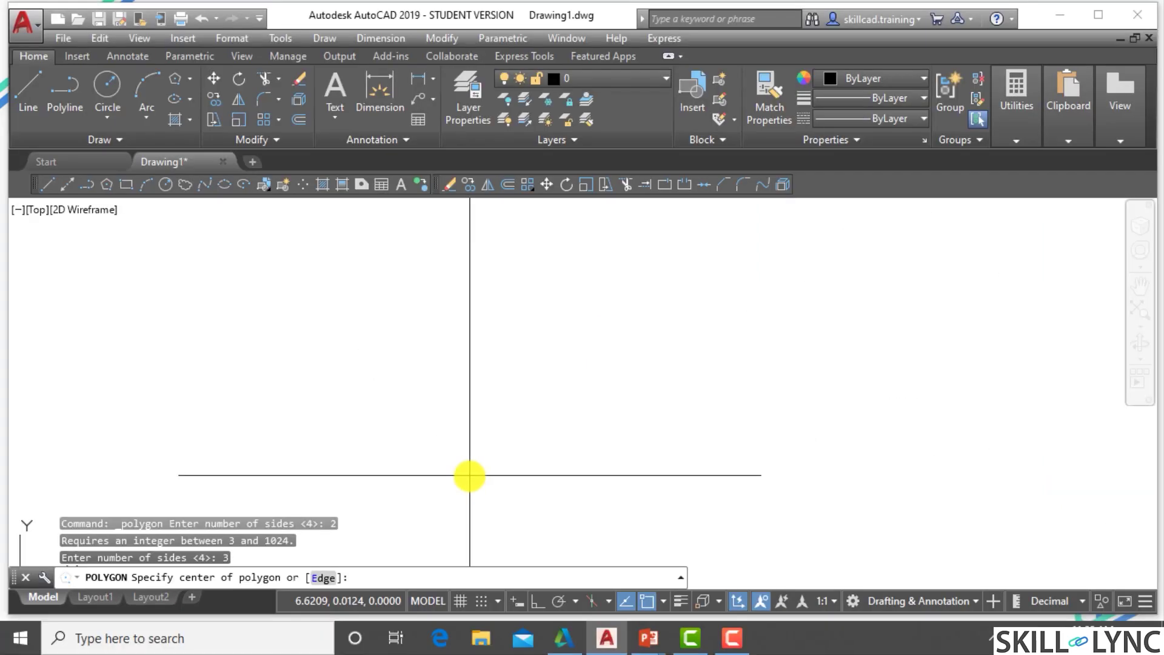
Center the three-sided polygon at 4,4 and inscribe it in a circle of radius 3.
{"action": "type", "text": "4,4"}
{"action": "key", "text": "Return"}
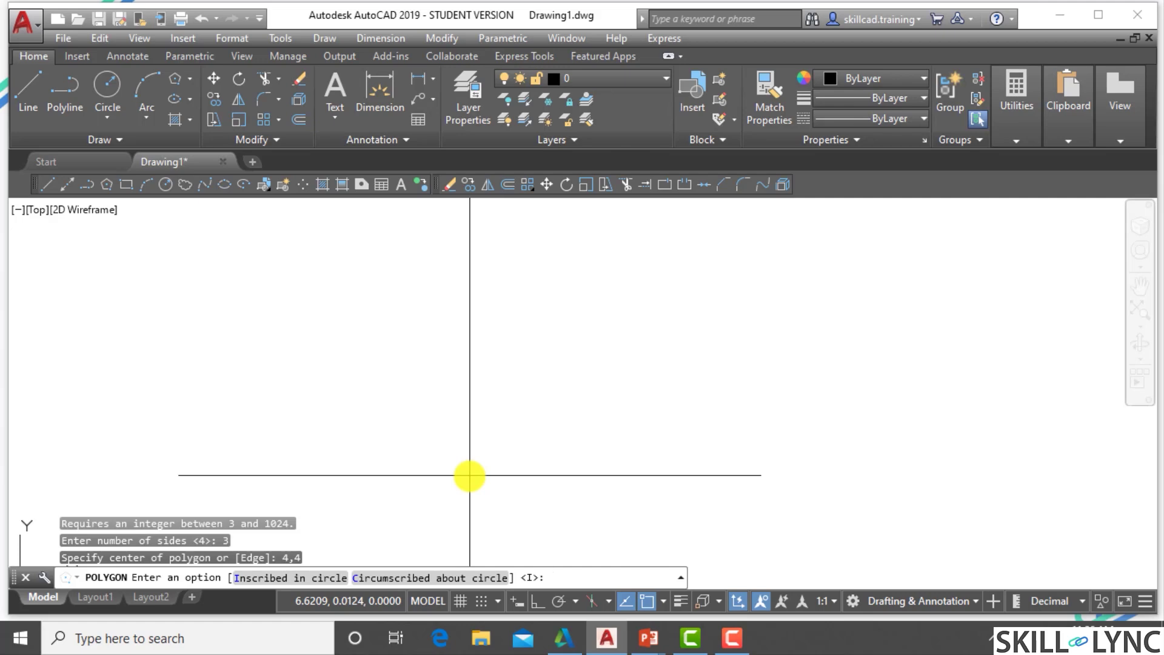
{"action": "type", "text": "i"}
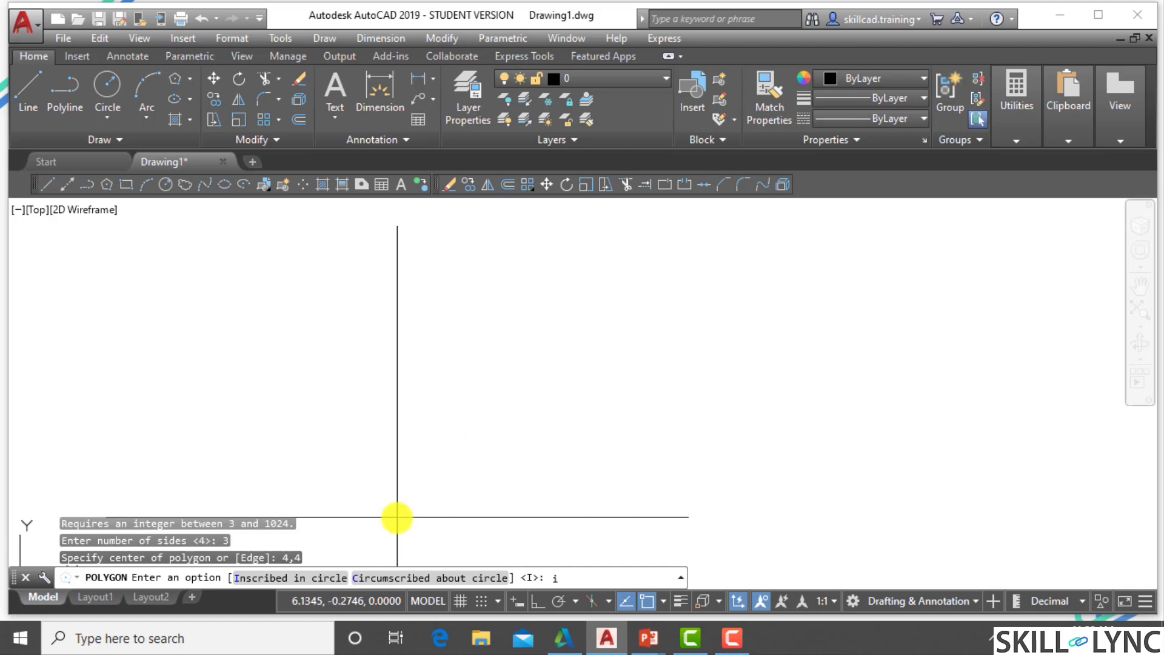
{"action": "left_click", "coordinate": [249, 577]}
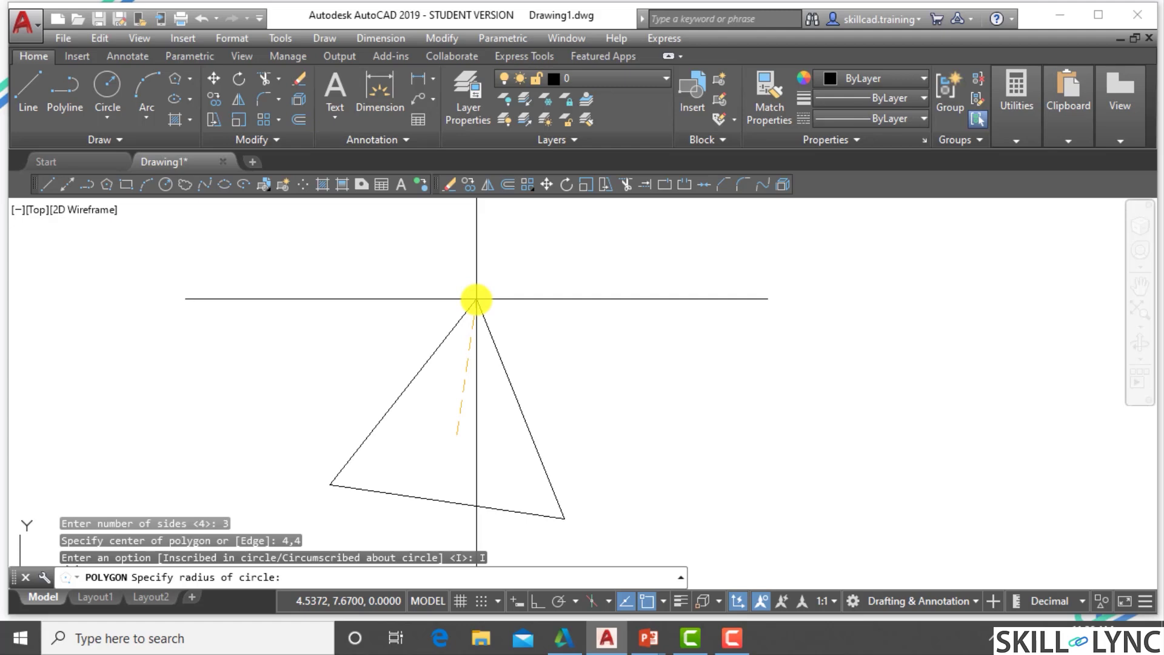
{"action": "type", "text": "3"}
{"action": "key", "text": "Return"}
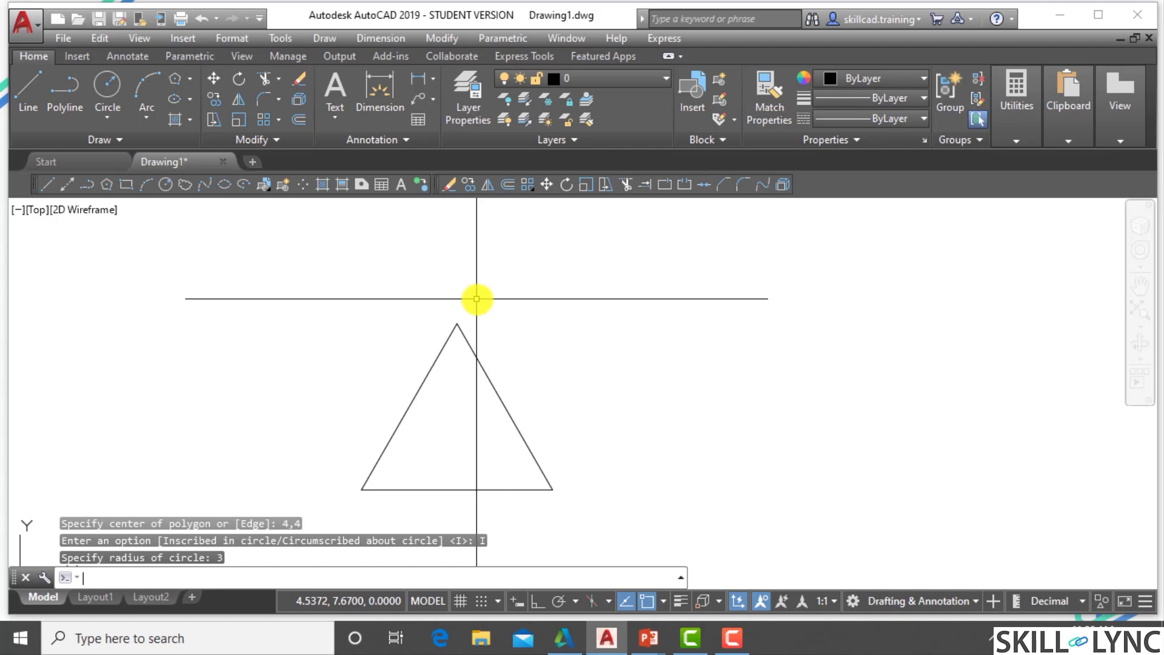
Erase the triangle inscribed in the radius 3 circle.
{"action": "left_click", "coordinate": [572, 507]}
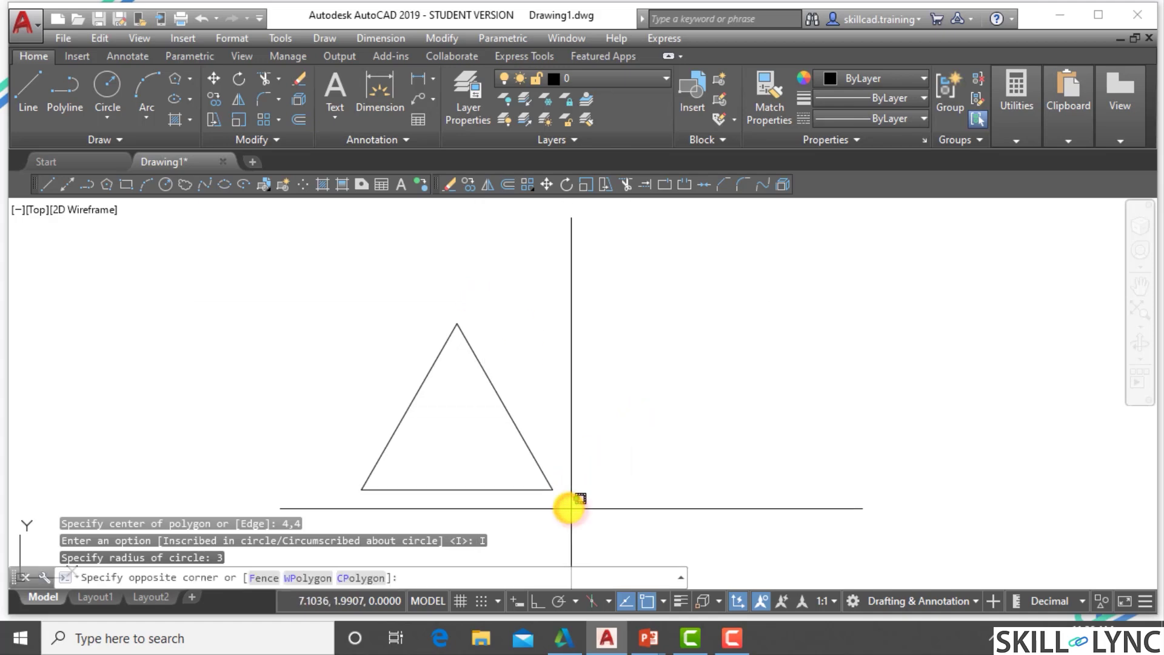
{"action": "left_click", "coordinate": [315, 314]}
{"action": "type", "text": "e"}
{"action": "key", "text": "Return"}
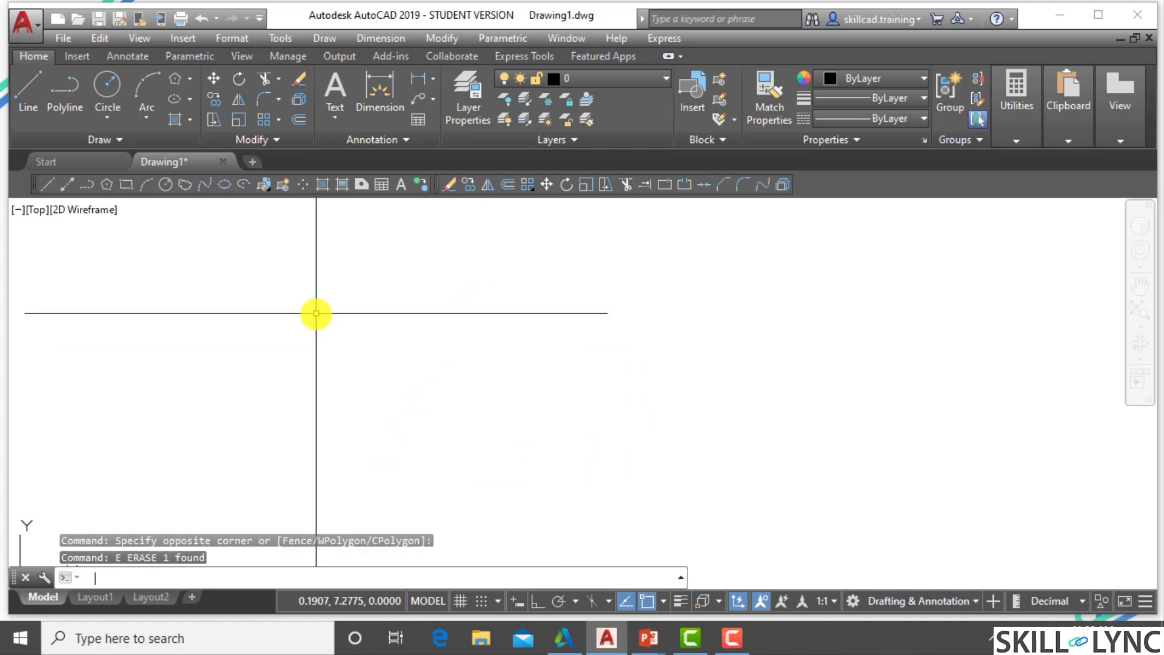
Draw a circle centered at 4,4 with a radius of 4.
{"action": "type", "text": "c"}
{"action": "key", "text": "Return"}
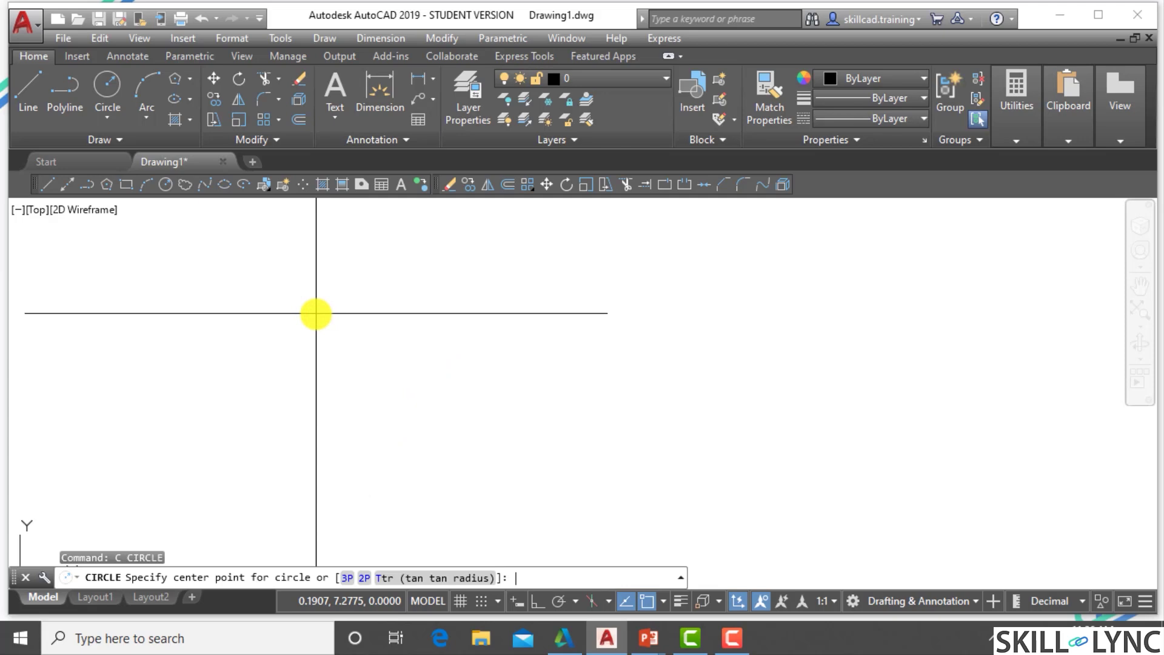
{"action": "type", "text": "4,4"}
{"action": "key", "text": "Return"}
{"action": "type", "text": "4"}
{"action": "key", "text": "Return"}
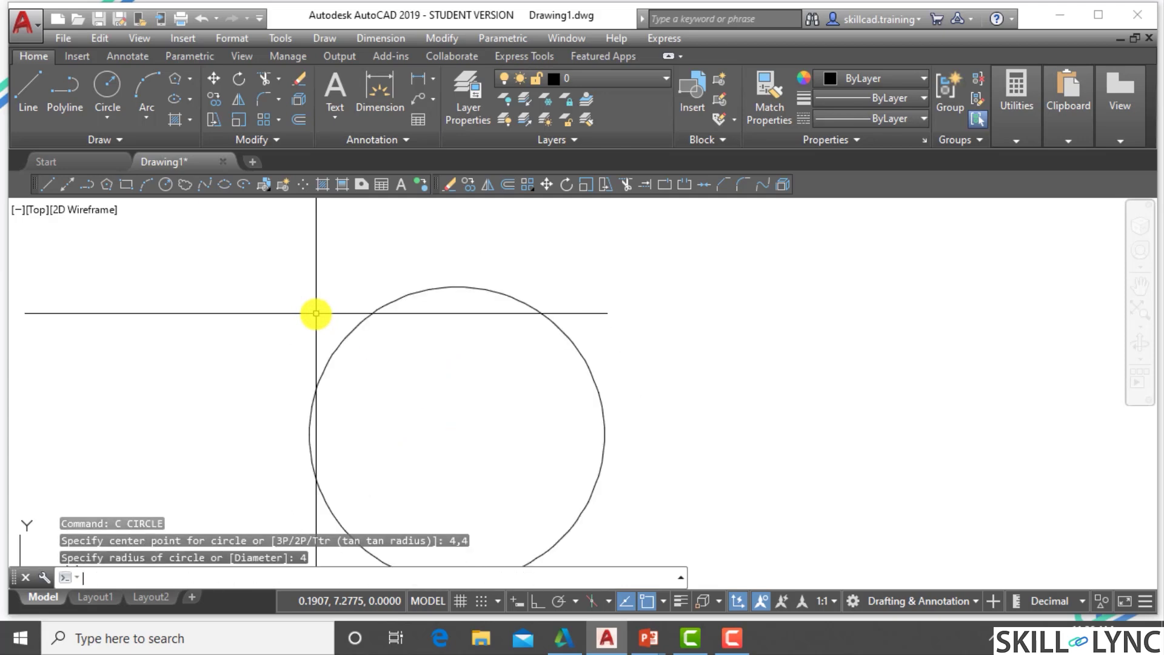
Draw a three-sided polygon centered at 4,4, inscribed in the existing circle with a radius of 4.
{"action": "scroll", "coordinate": [317, 313], "scroll_direction": "down", "scroll_amount": 2}
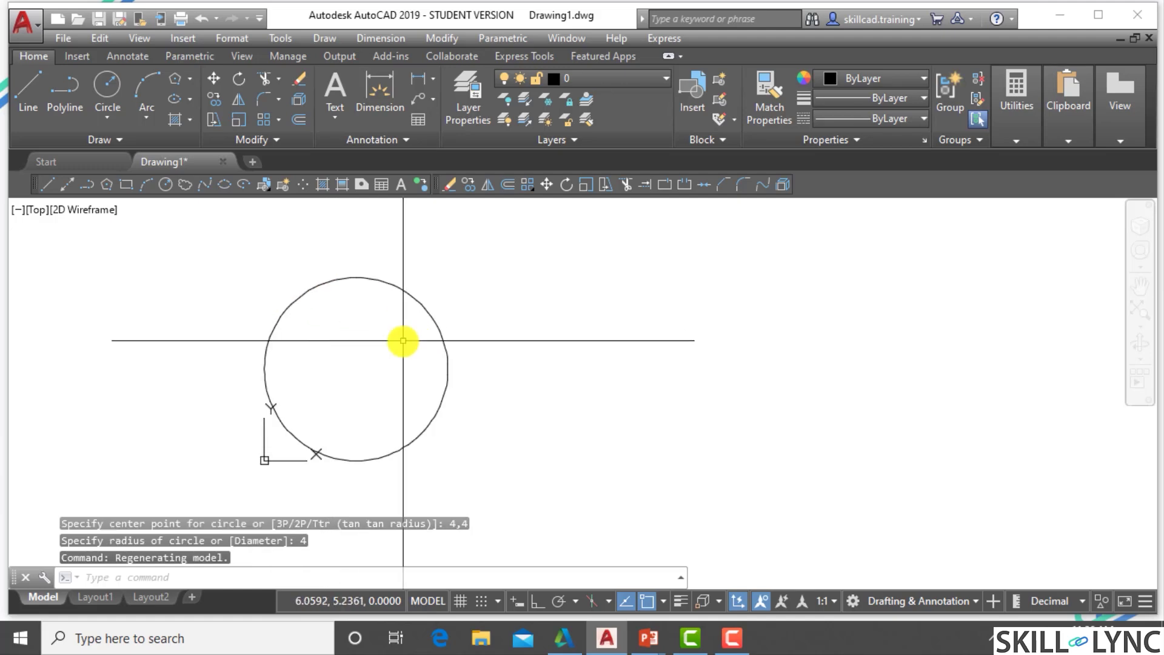
{"action": "scroll", "coordinate": [424, 343], "scroll_direction": "up", "scroll_amount": 2}
{"action": "scroll", "coordinate": [577, 359], "scroll_direction": "down", "scroll_amount": 1}
{"action": "scroll", "coordinate": [587, 361], "scroll_direction": "up", "scroll_amount": 1}
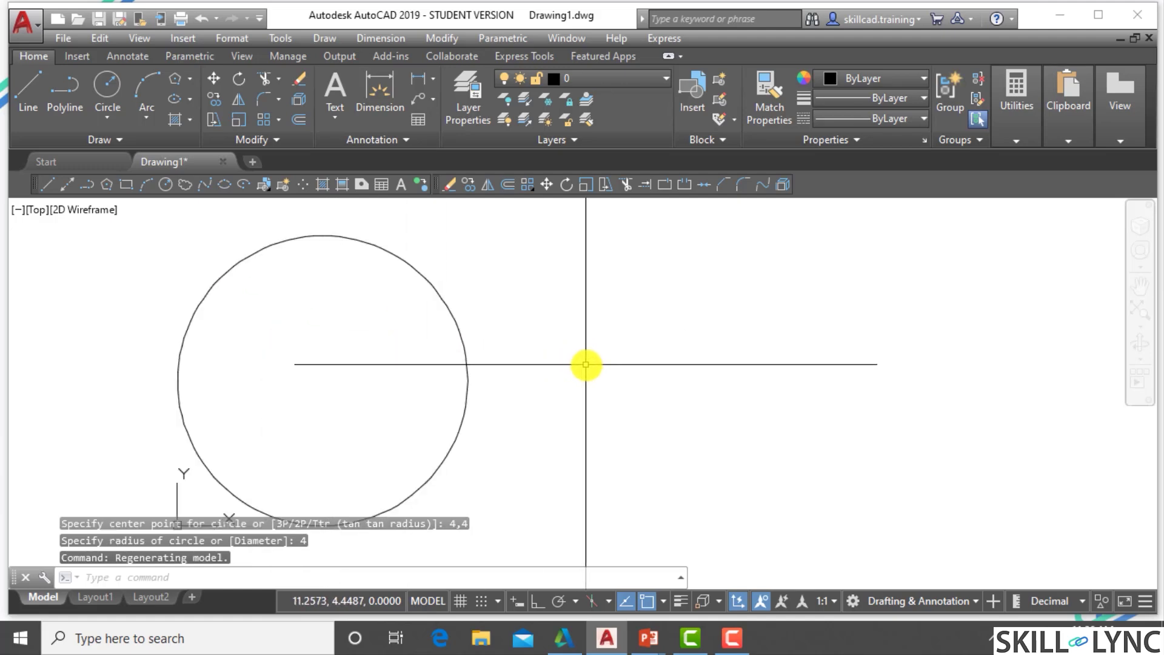
{"action": "scroll", "coordinate": [586, 365], "scroll_direction": "down", "scroll_amount": 1}
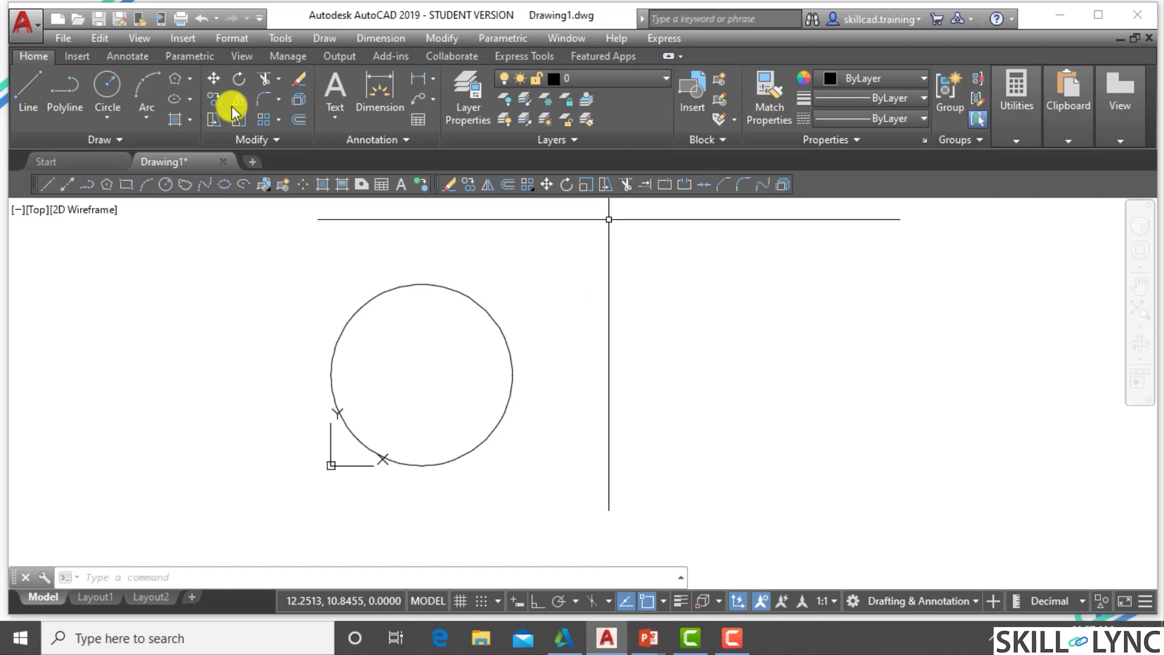
{"action": "left_click", "coordinate": [190, 82]}
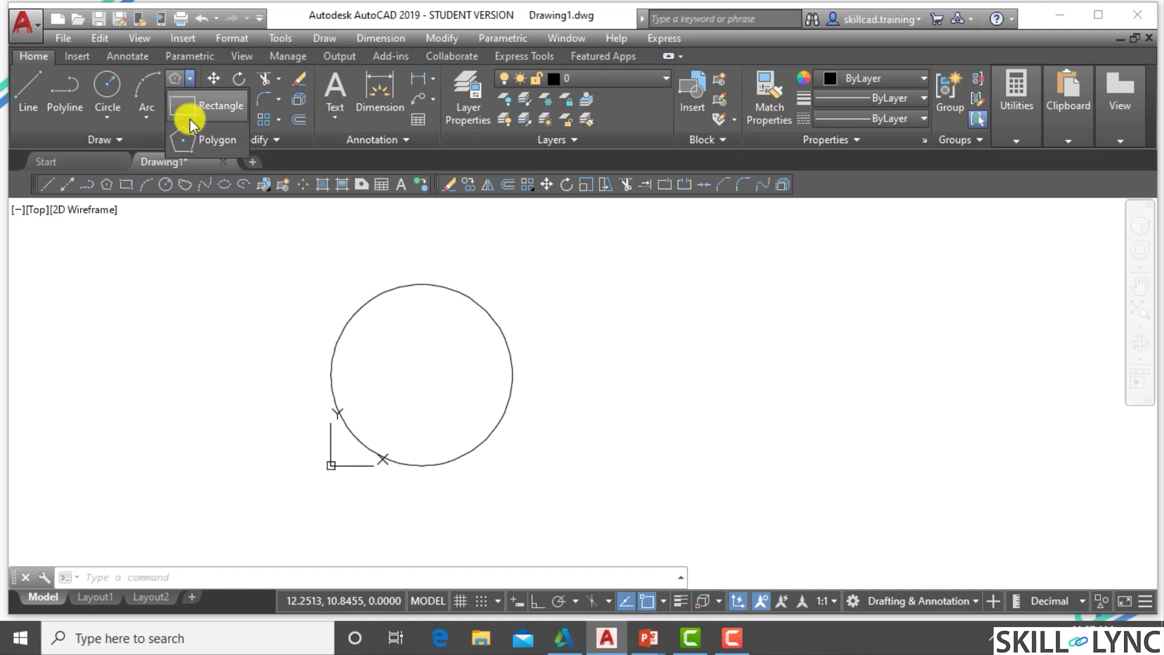
{"action": "left_click", "coordinate": [271, 575]}
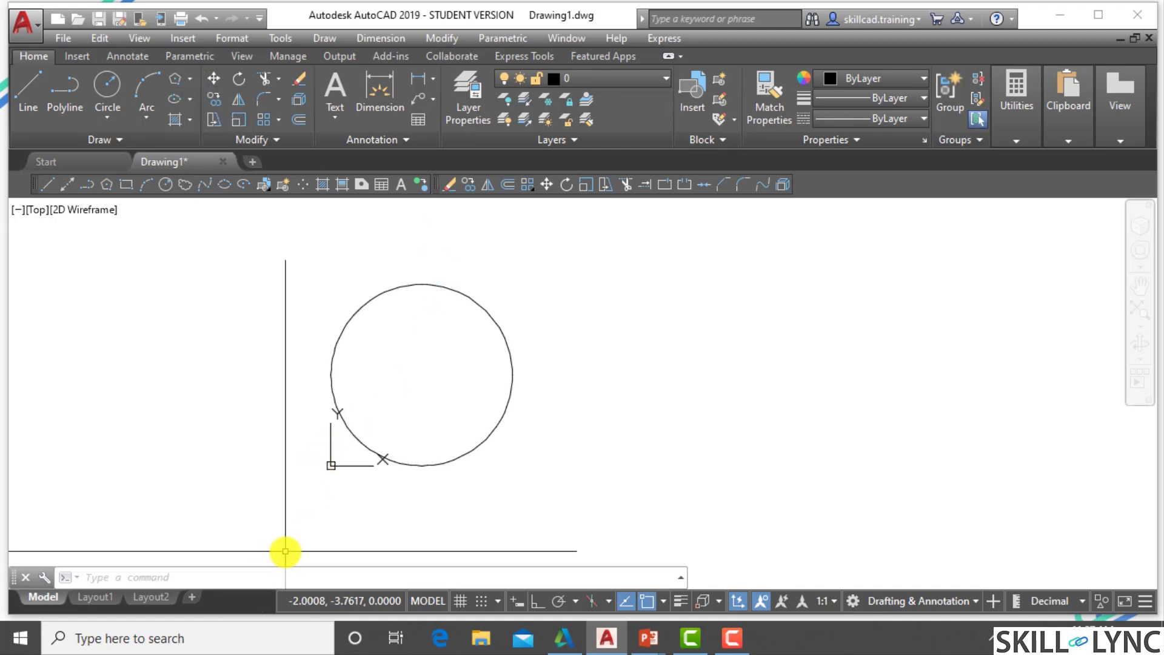
{"action": "type", "text": "pol"}
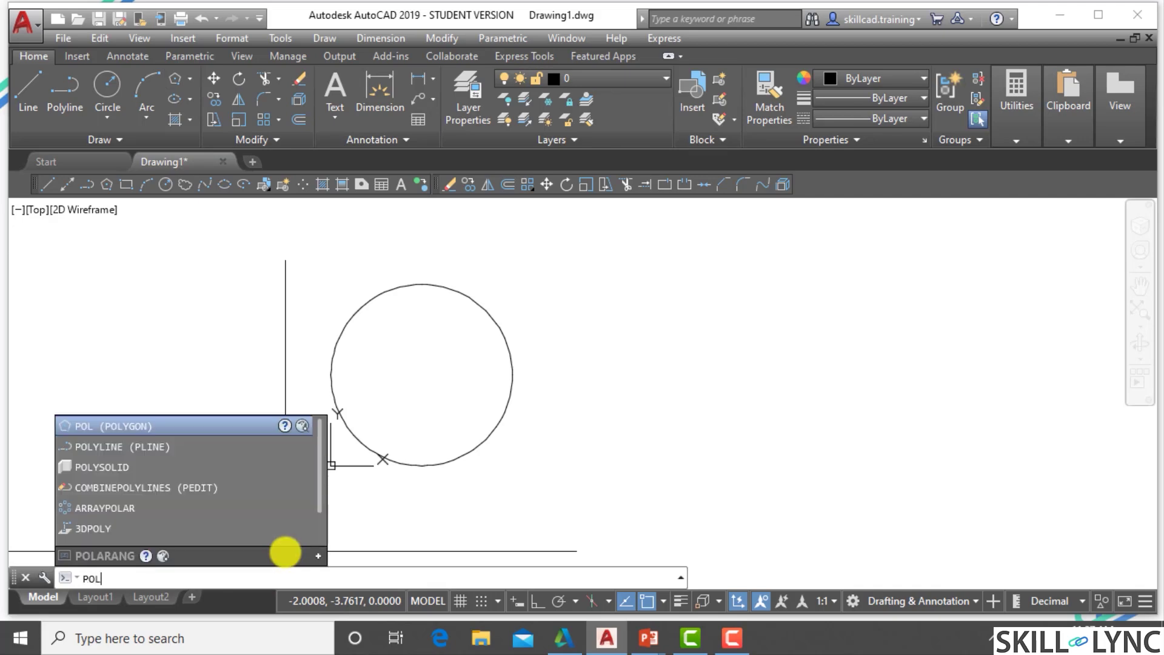
{"action": "key", "text": "Return"}
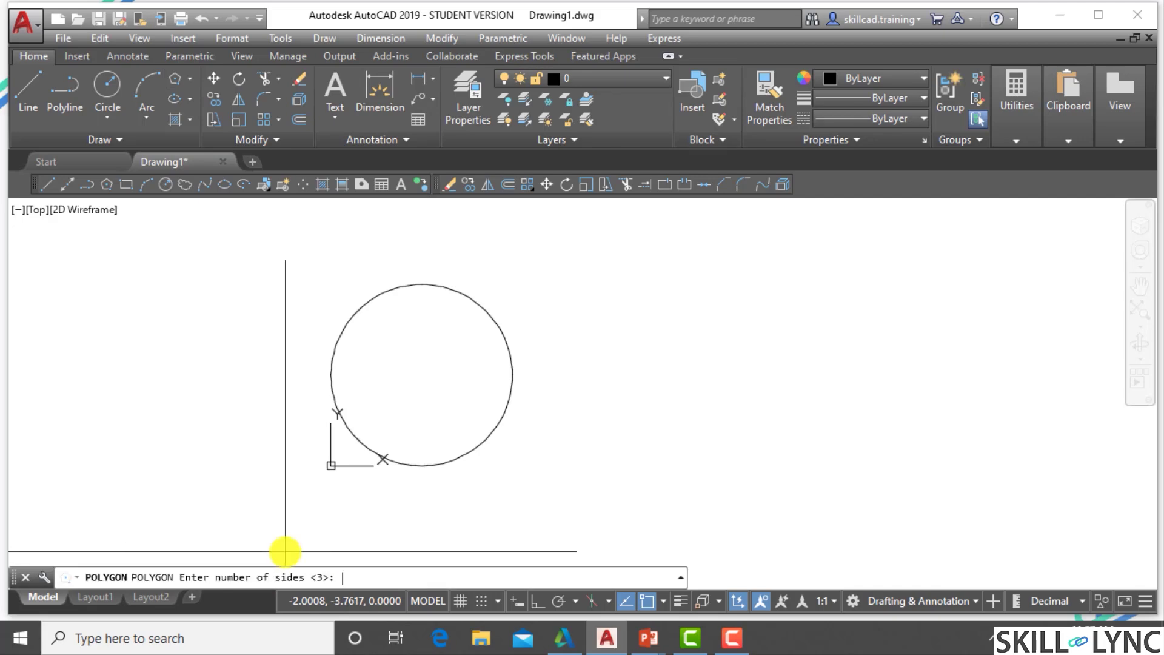
{"action": "key", "text": "Return"}
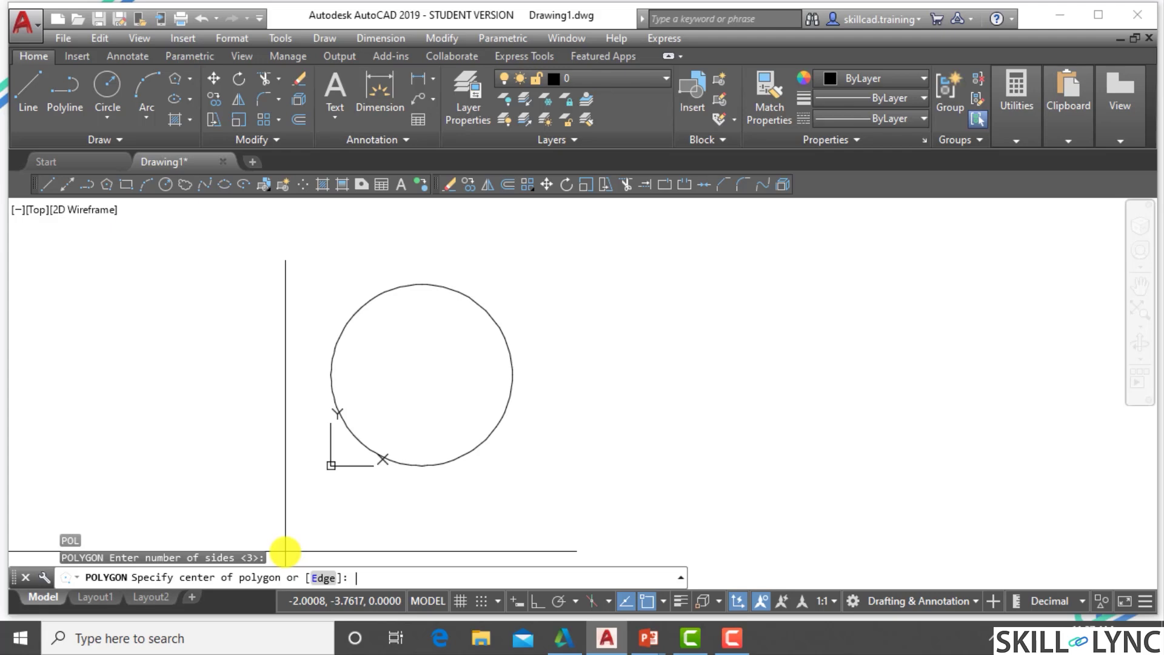
{"action": "type", "text": "4,4"}
{"action": "key", "text": "Return"}
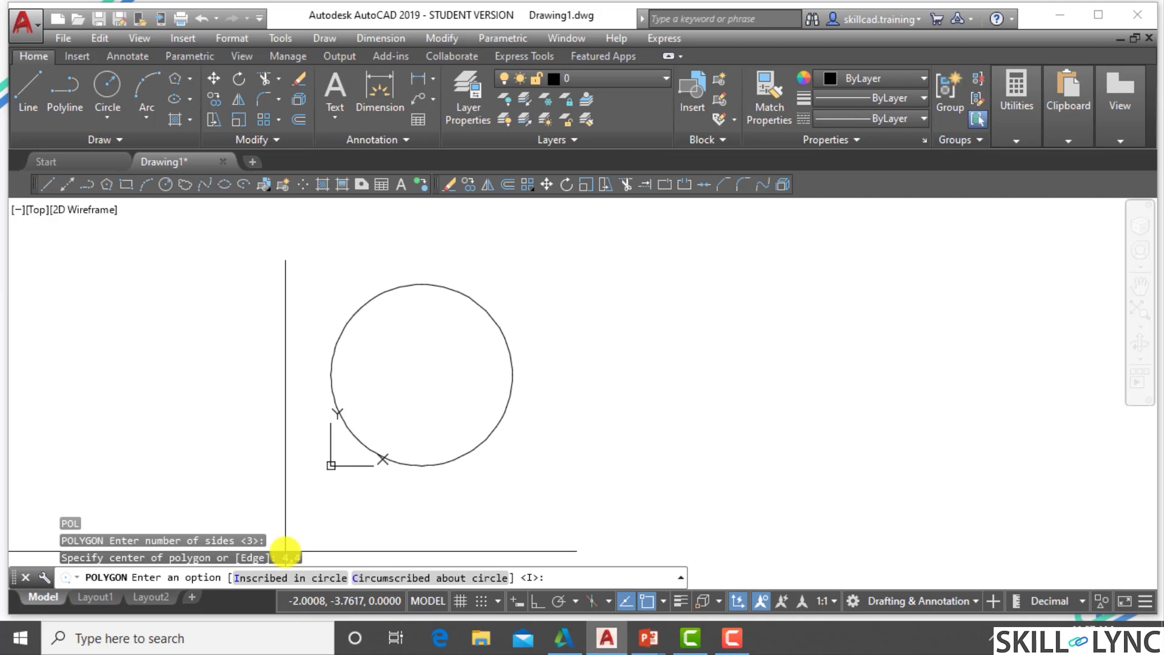
{"action": "type", "text": "i"}
{"action": "key", "text": "Return"}
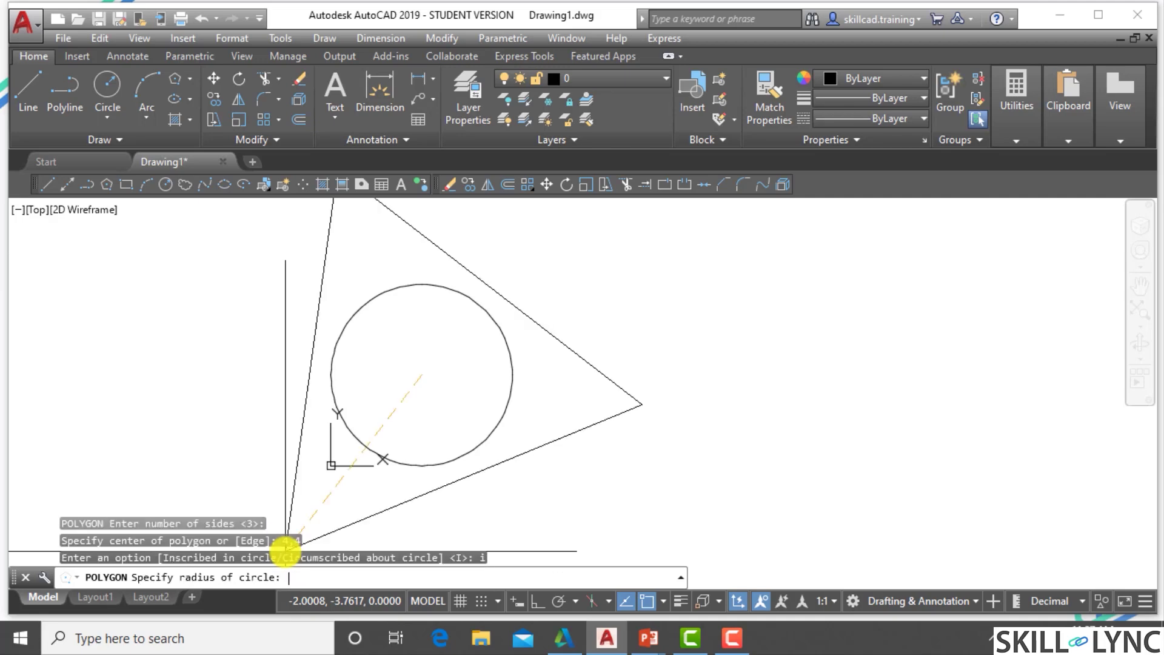
{"action": "type", "text": "4"}
{"action": "key", "text": "Return"}
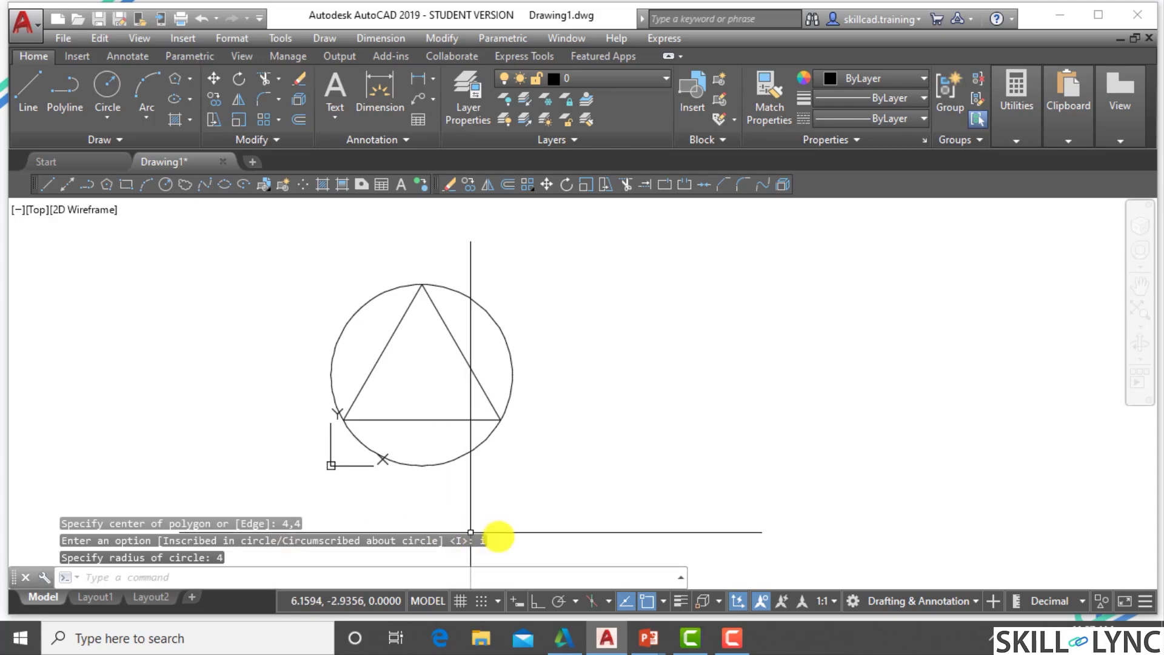
Erase the triangle inside the circle, keeping the circle.
{"action": "left_click", "coordinate": [493, 372]}
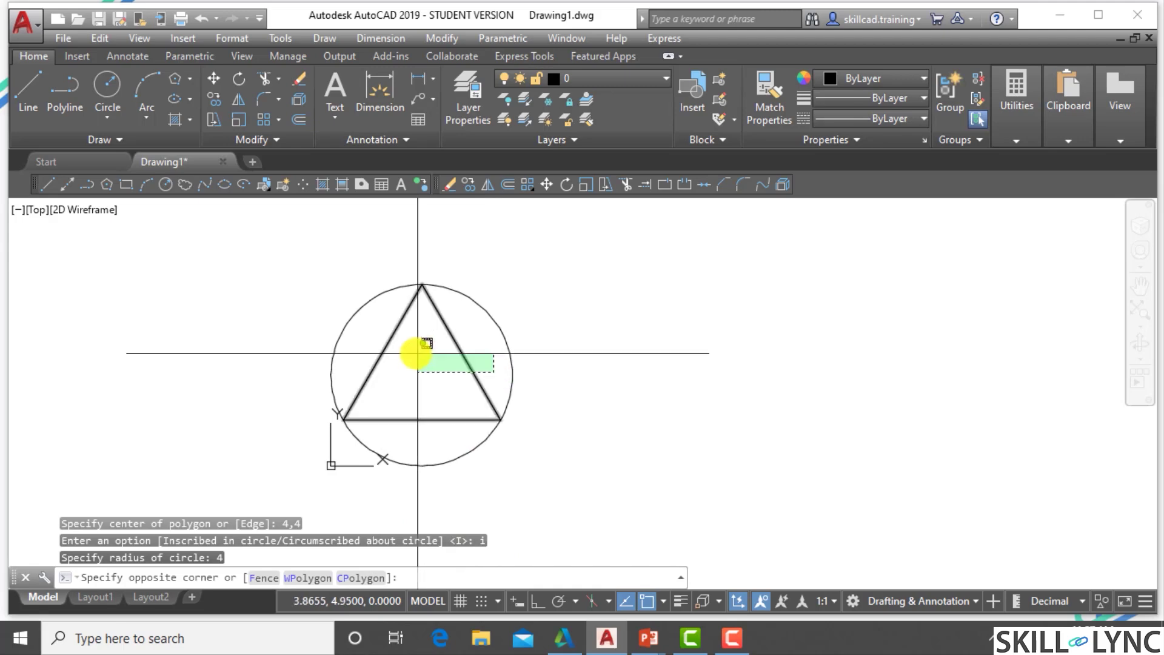
{"action": "left_click", "coordinate": [382, 325]}
{"action": "type", "text": "e"}
{"action": "key", "text": "Return"}
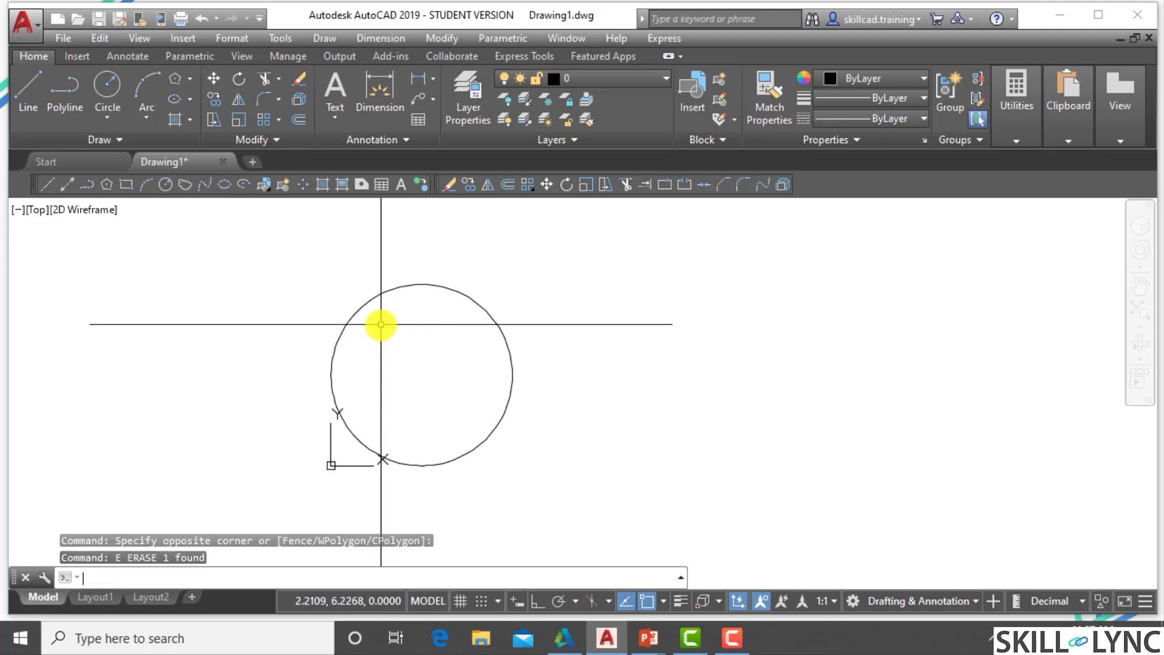
Draw a five-sided polygon centered at 4,4, inscribed in the circle with a radius of 4.
{"action": "type", "text": "POL"}
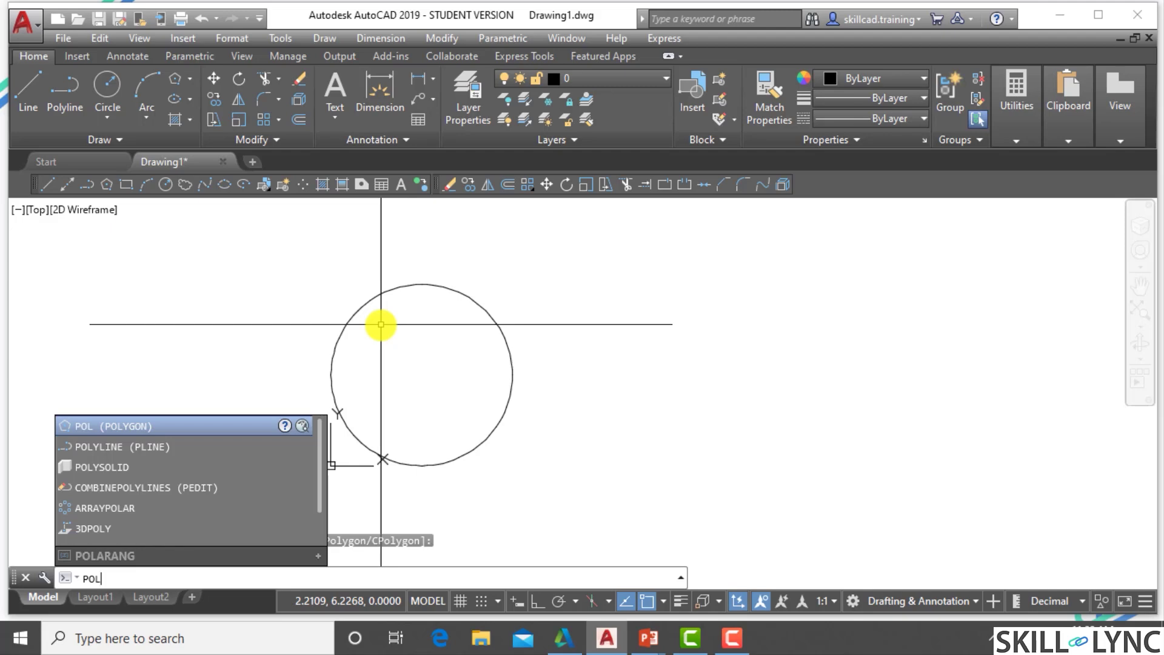
{"action": "key", "text": "Return"}
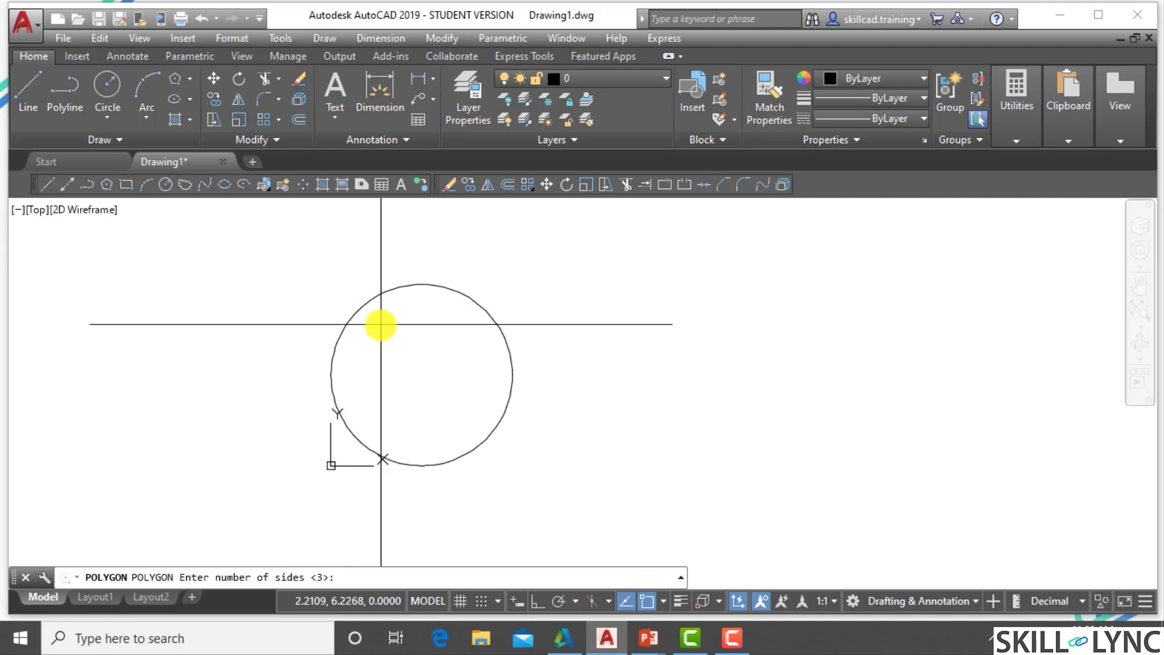
{"action": "type", "text": "5"}
{"action": "key", "text": "Return"}
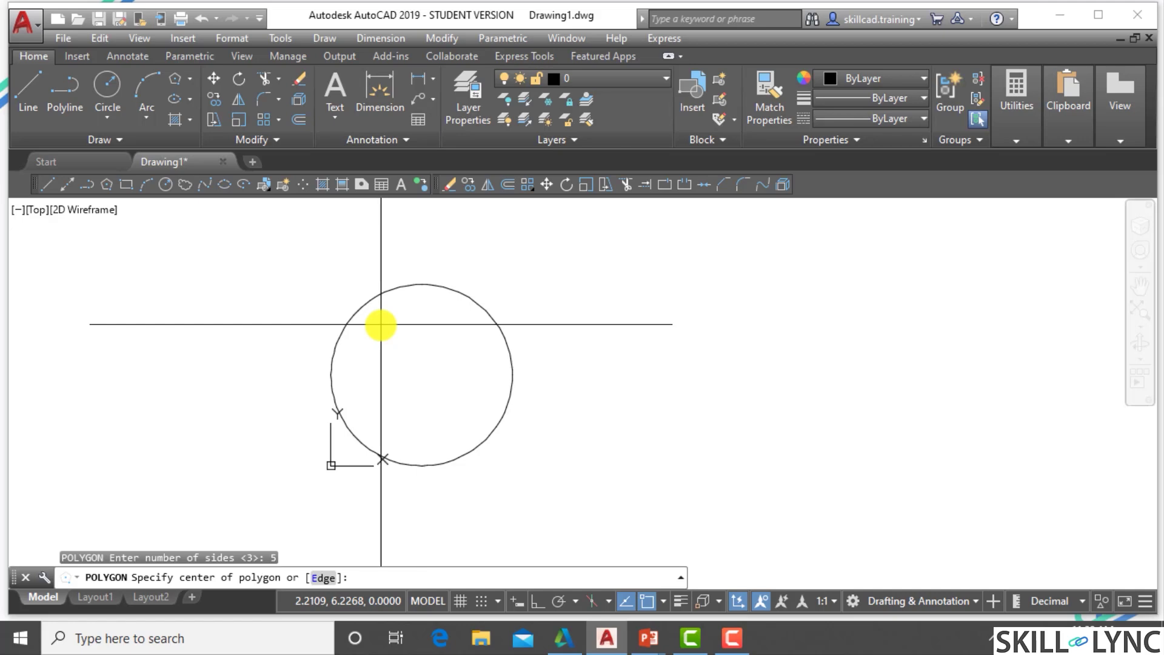
{"action": "type", "text": "4,4"}
{"action": "key", "text": "Return"}
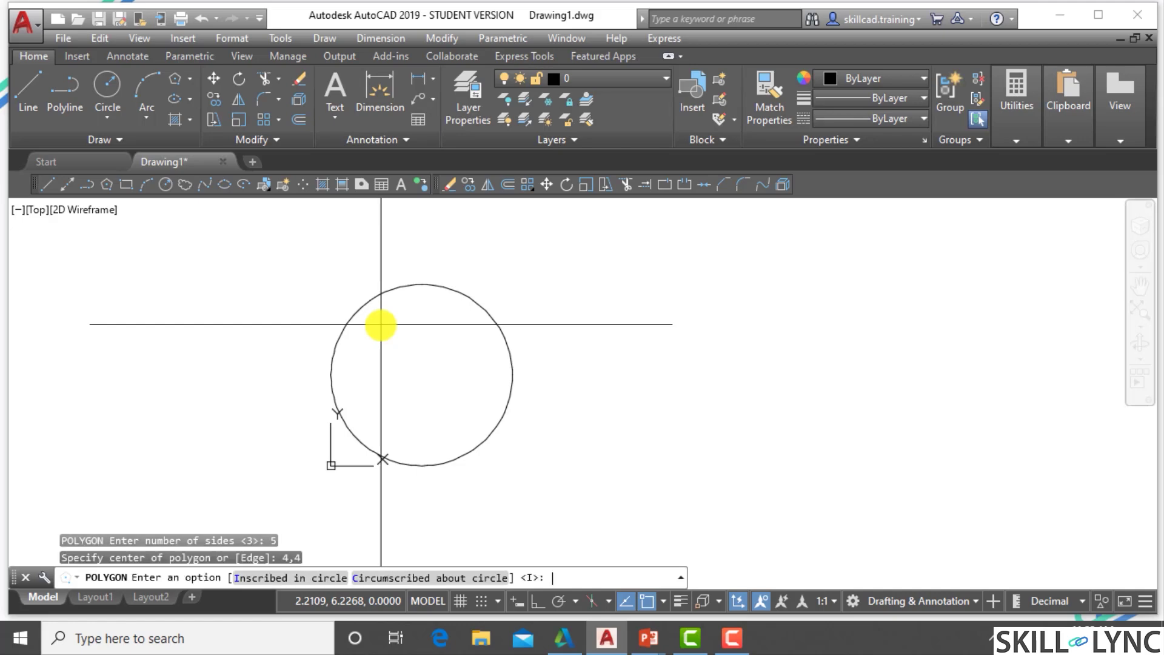
{"action": "type", "text": "i"}
{"action": "key", "text": "Return"}
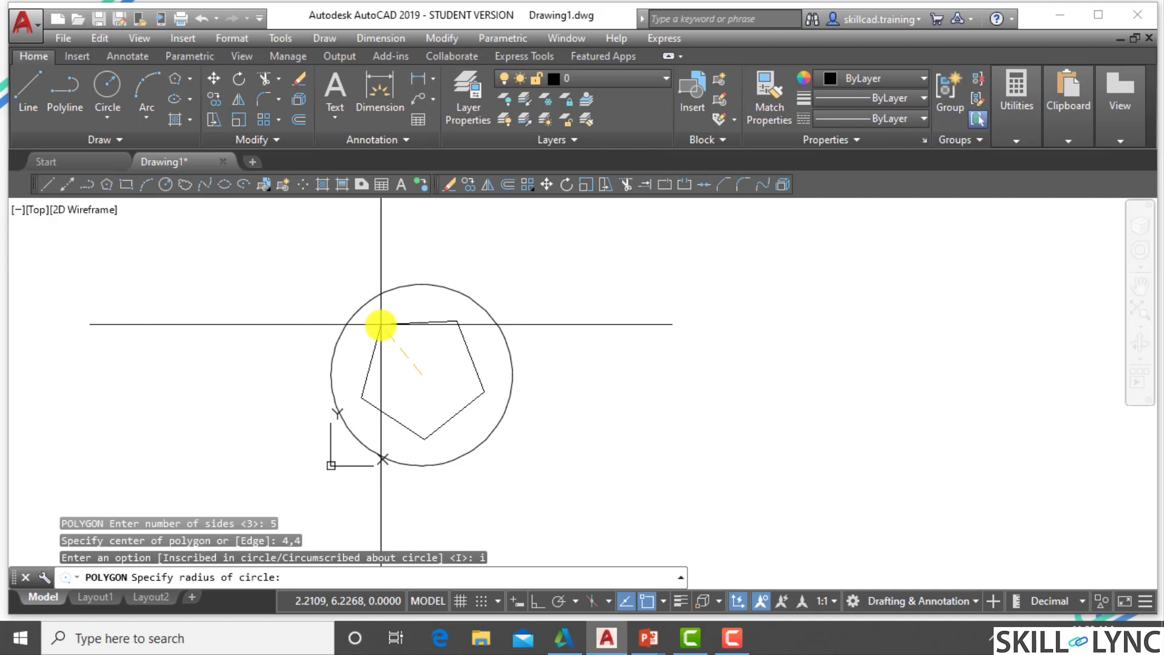
{"action": "type", "text": "4"}
{"action": "key", "text": "Return"}
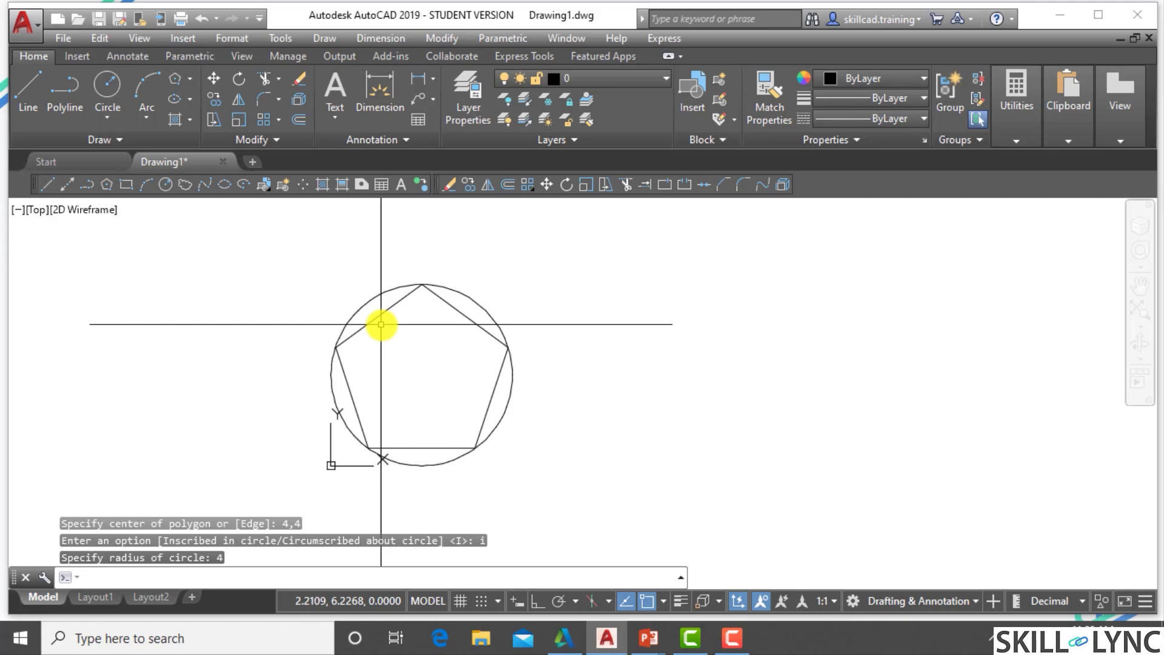
Erase the pentagon inside the circle, keeping the circle.
{"action": "left_click", "coordinate": [390, 328]}
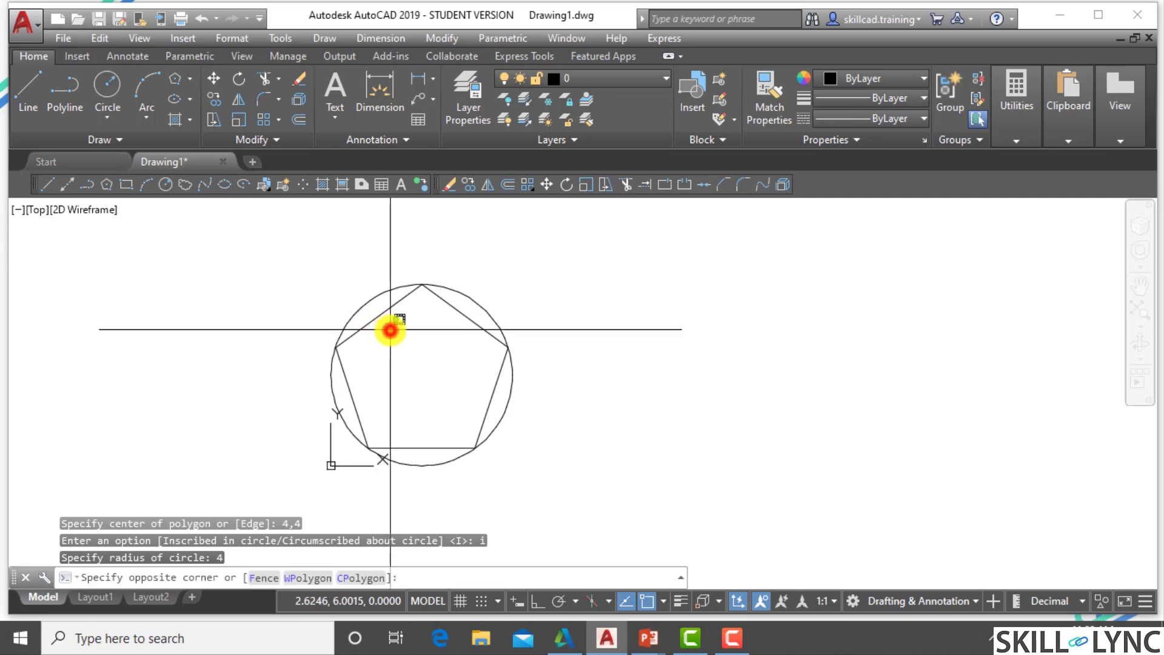
{"action": "left_click", "coordinate": [363, 314]}
{"action": "type", "text": "e"}
{"action": "key", "text": "Return"}
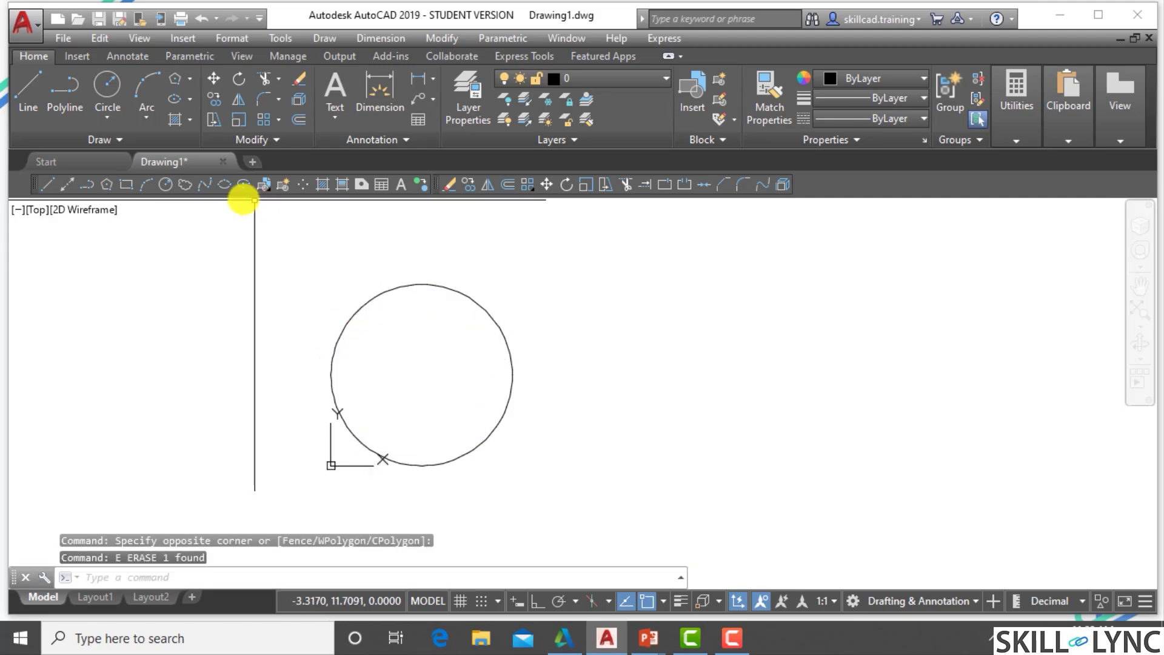
Draw a six-sided polygon centered at 4,4, inscribed in the circle with a radius of 4.
{"action": "left_click", "coordinate": [332, 38]}
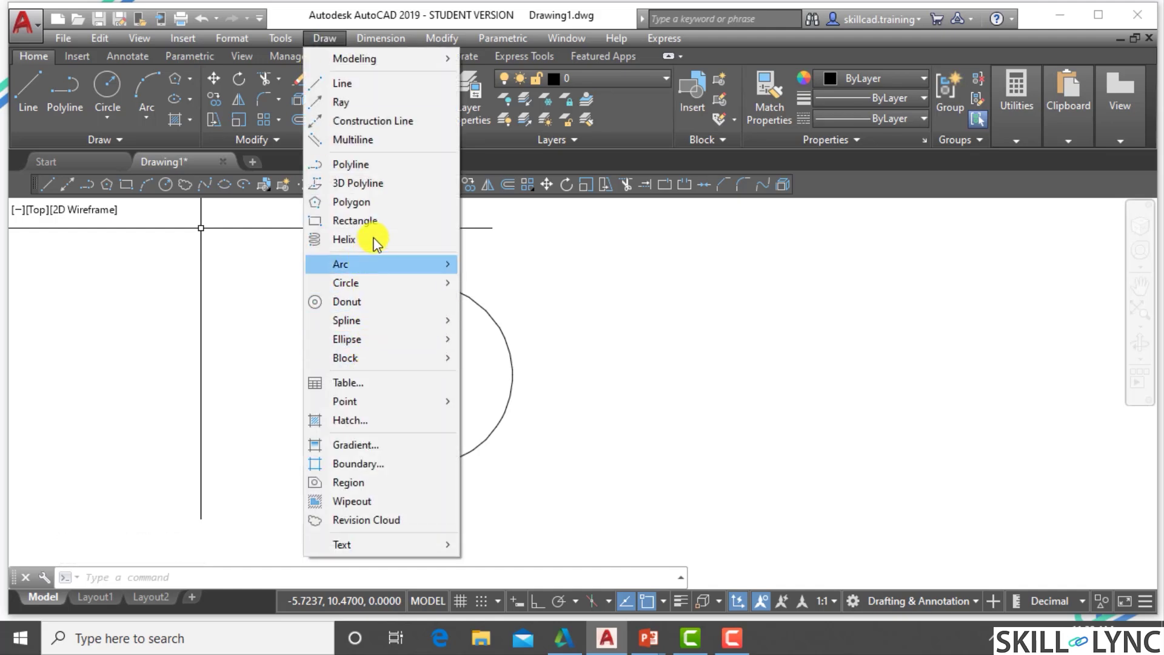
{"action": "left_click", "coordinate": [390, 204]}
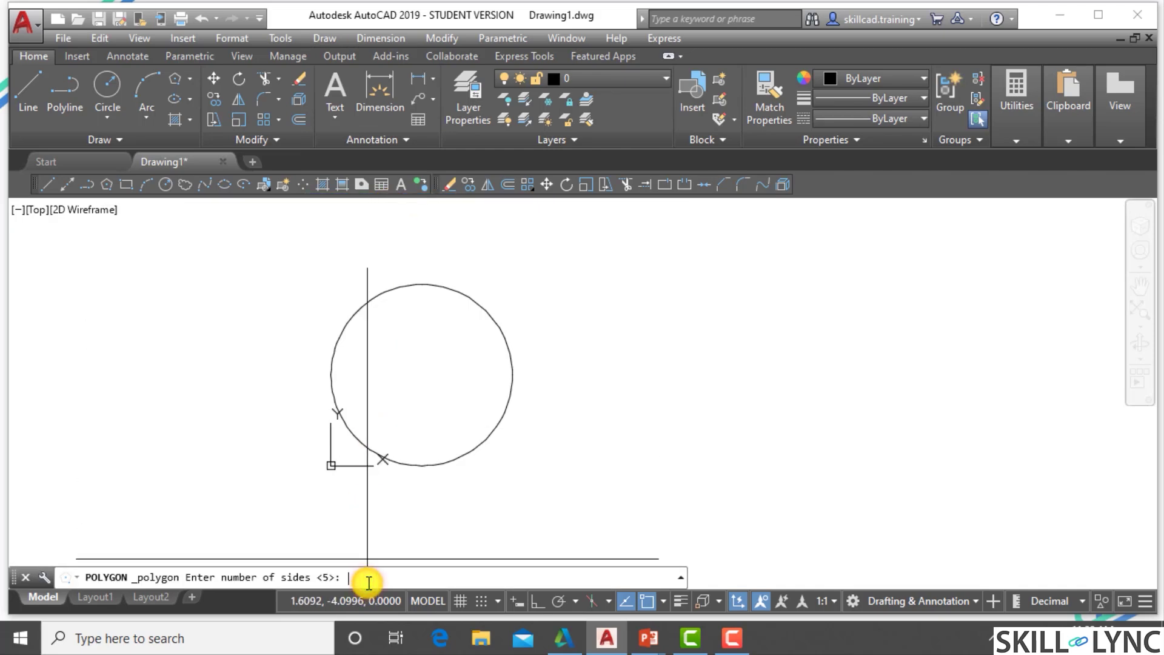
{"action": "type", "text": "6"}
{"action": "key", "text": "Return"}
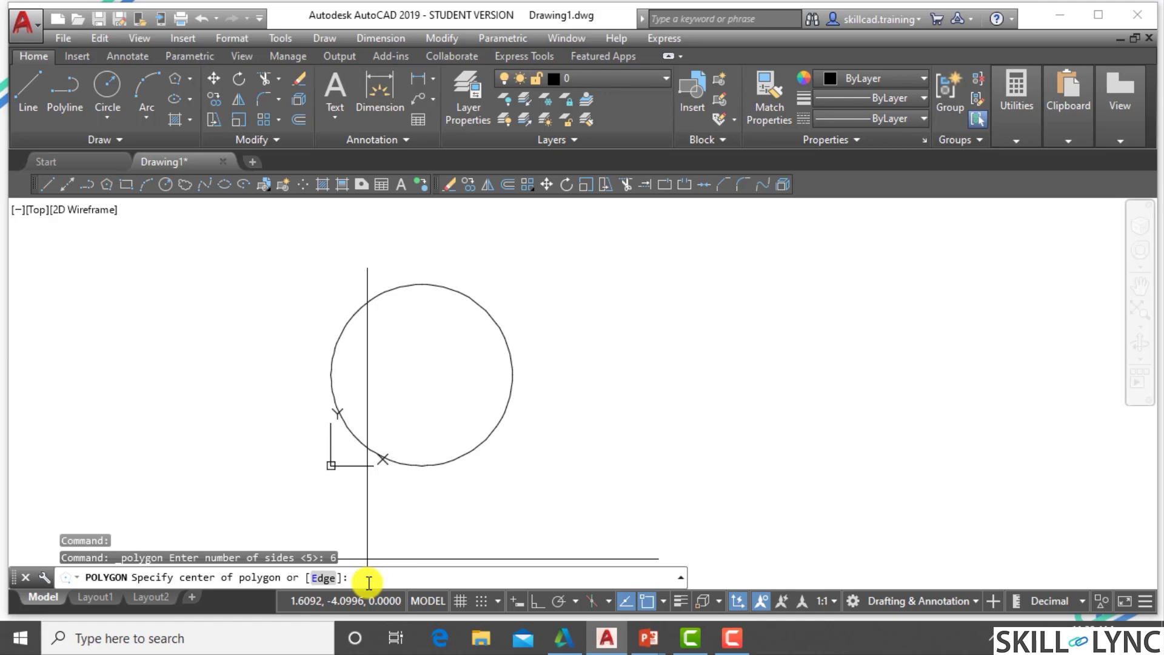
{"action": "type", "text": "4,4"}
{"action": "key", "text": "Return"}
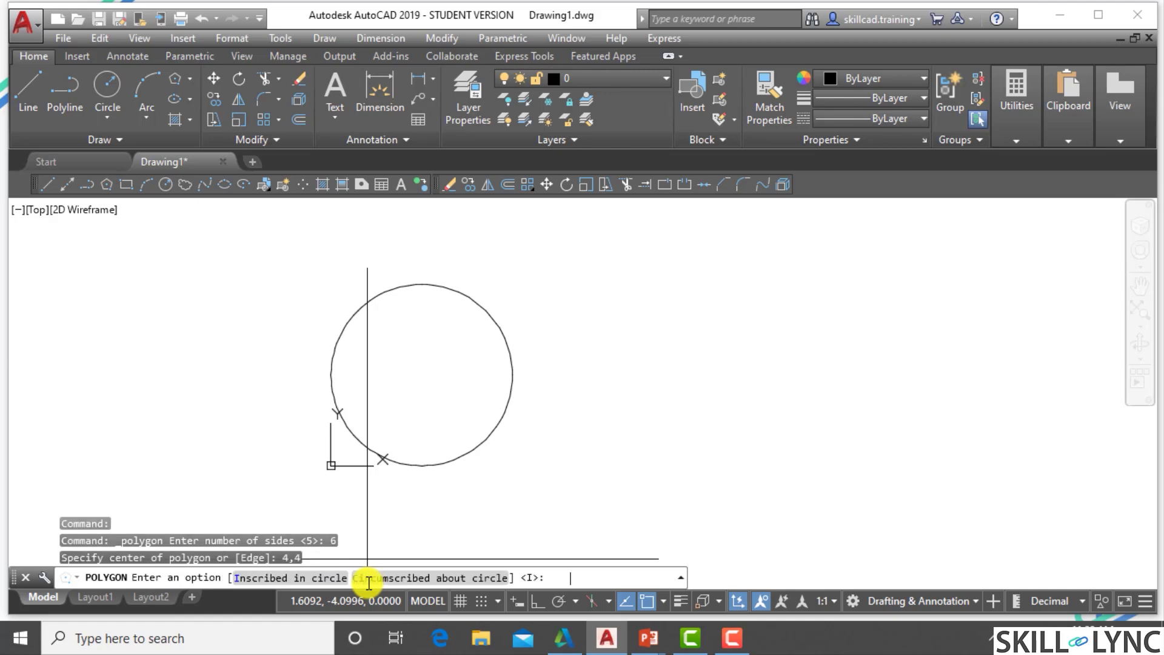
{"action": "type", "text": "i"}
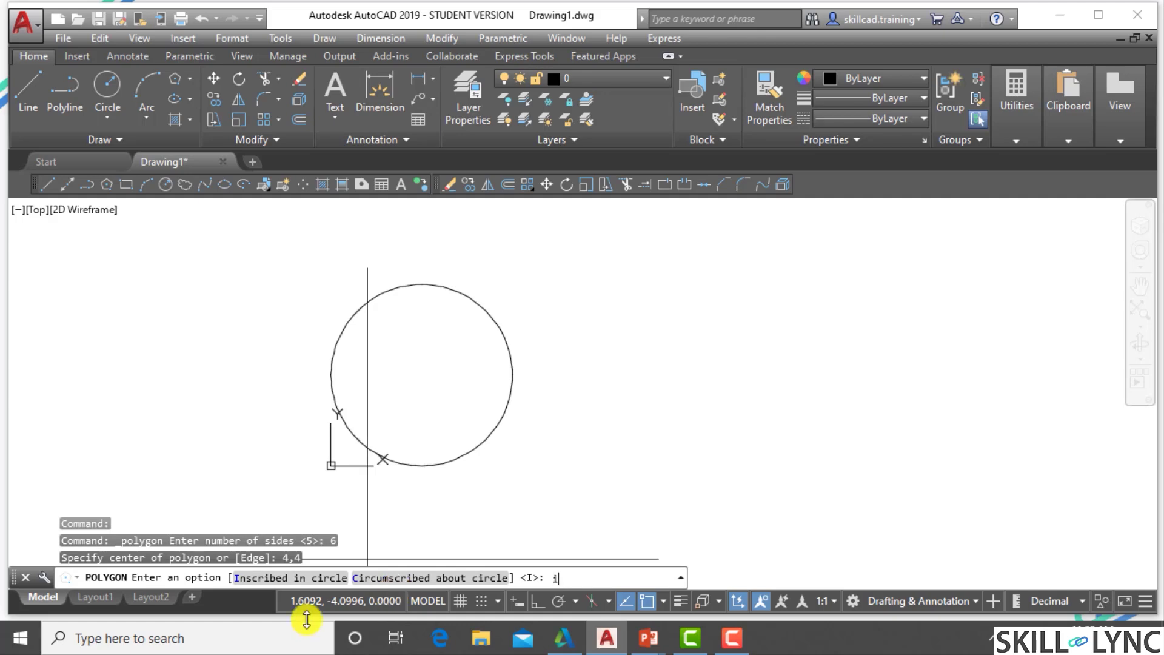
{"action": "key", "text": "Return"}
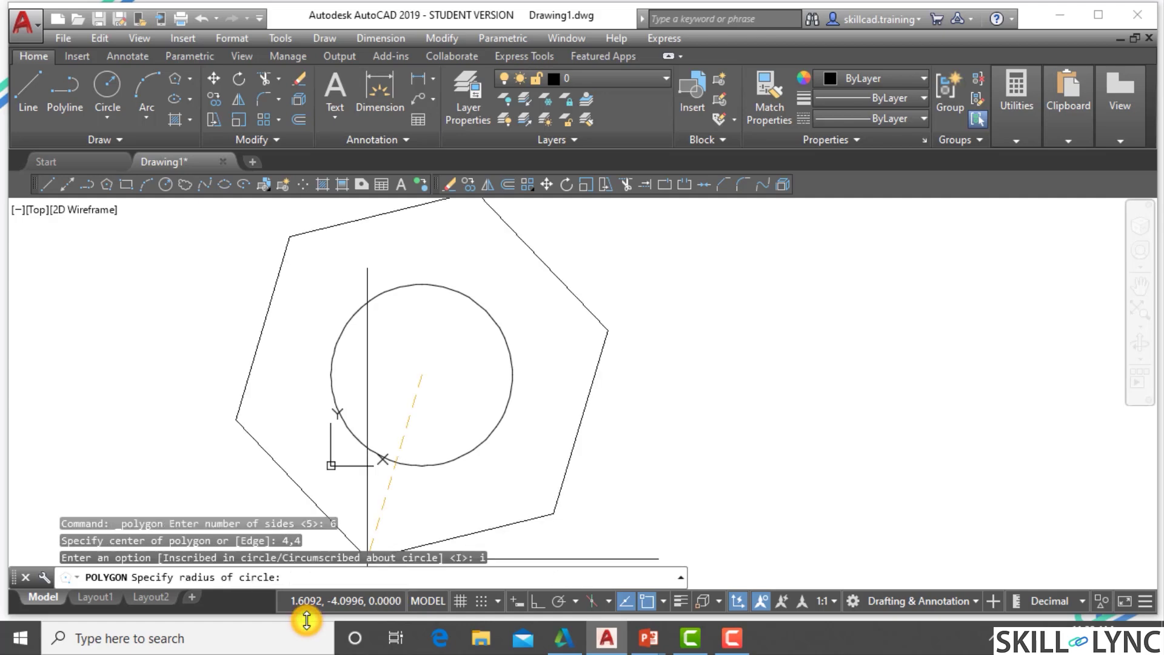
{"action": "type", "text": "4"}
{"action": "key", "text": "Return"}
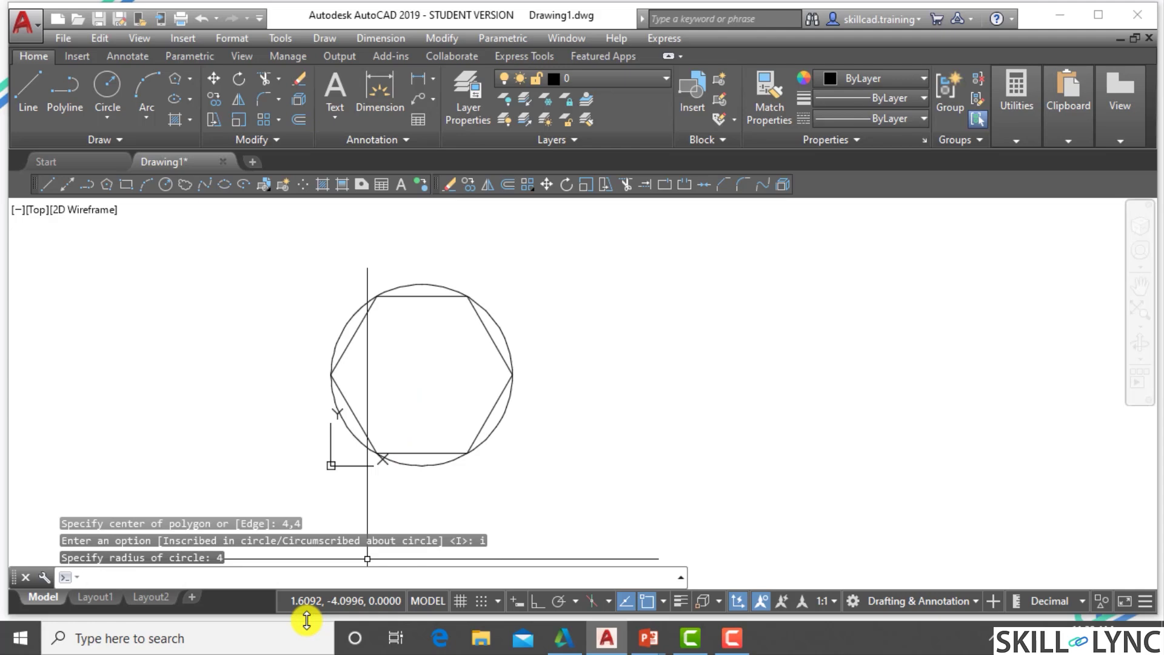
Erase the hexagon inside the circle, keeping the circle.
{"action": "left_click", "coordinate": [351, 333]}
{"action": "mouse_move", "coordinate": [353, 335]}
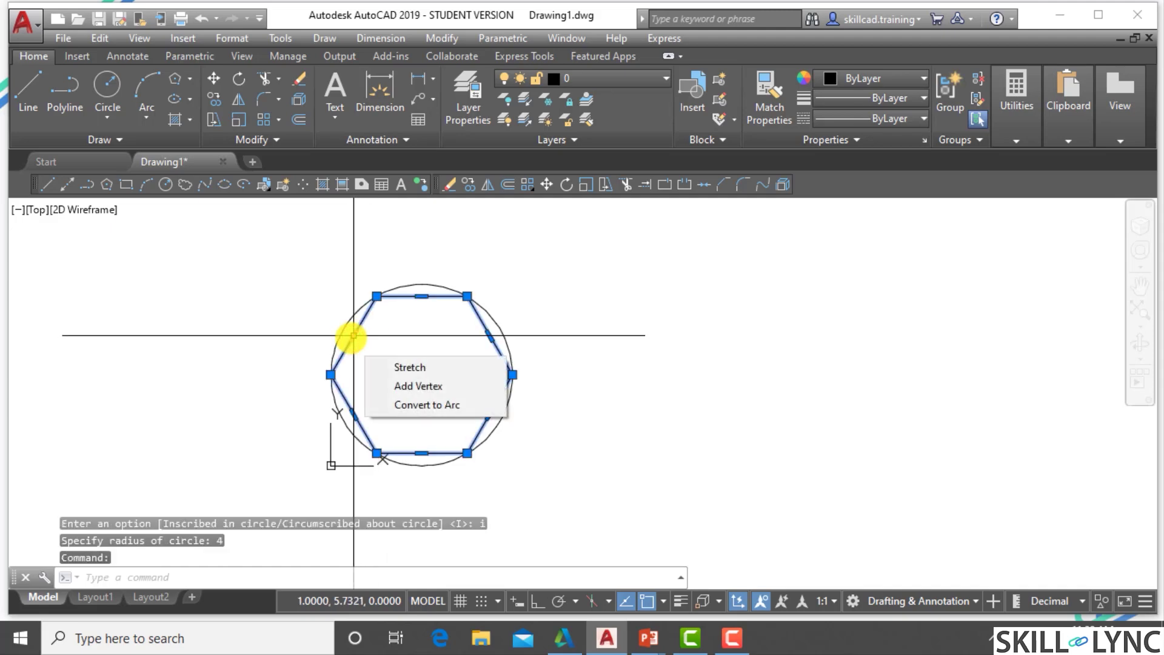
{"action": "key", "text": "Escape"}
{"action": "key", "text": "Escape"}
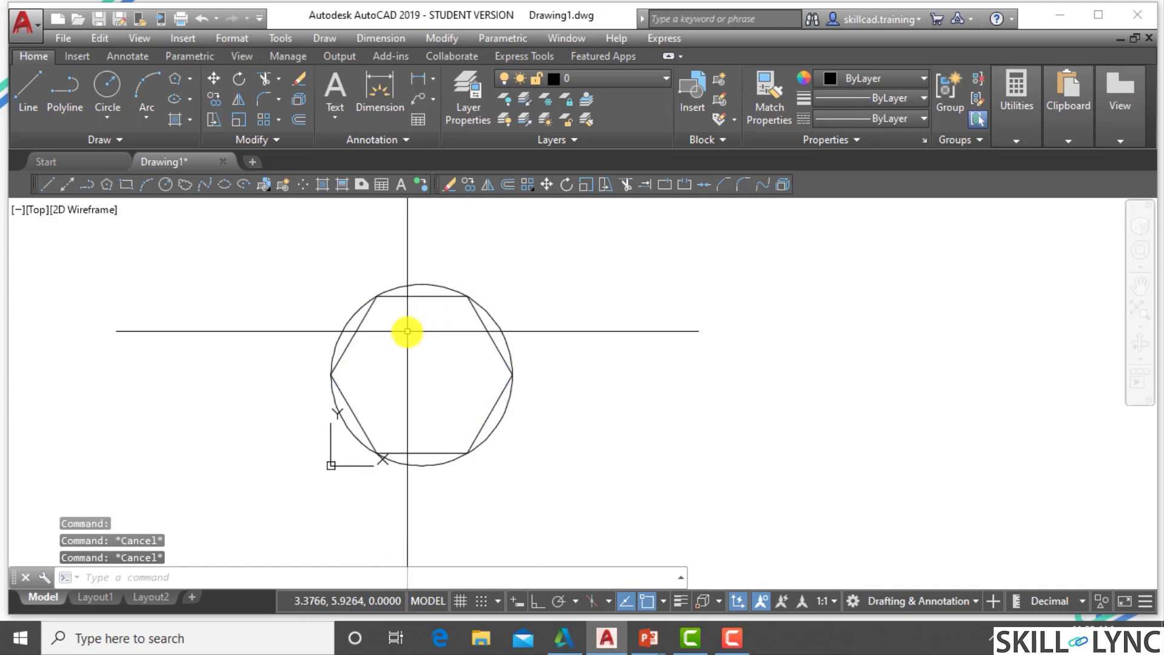
{"action": "type", "text": "e"}
{"action": "key", "text": "Return"}
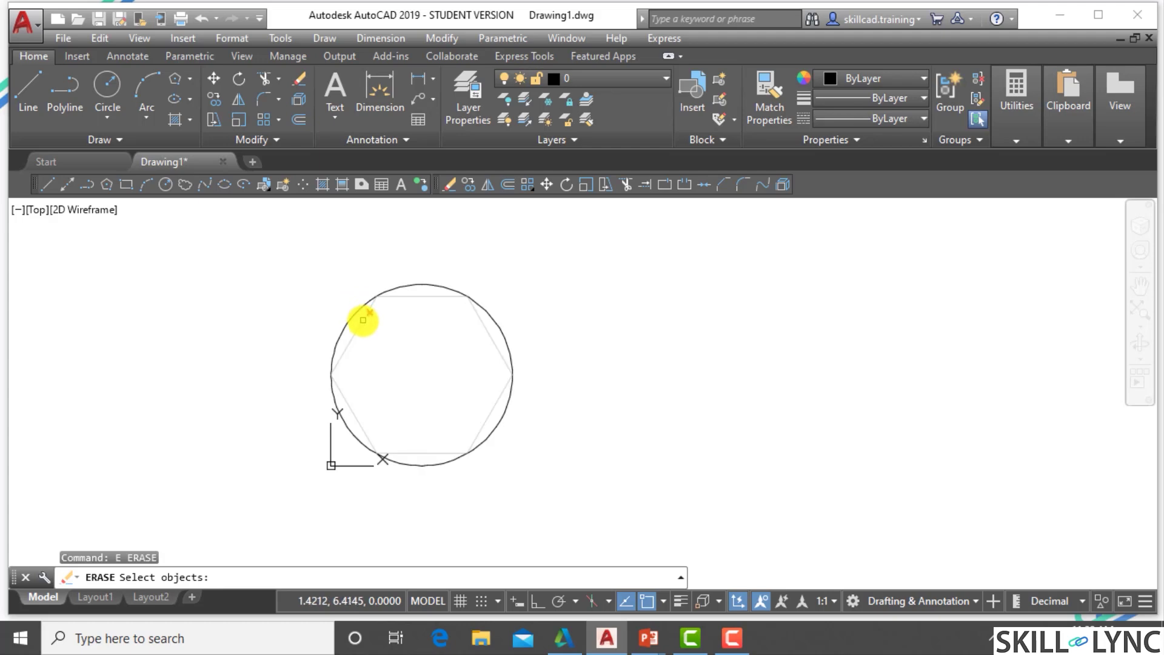
{"action": "left_click", "coordinate": [362, 322]}
{"action": "key", "text": "Return"}
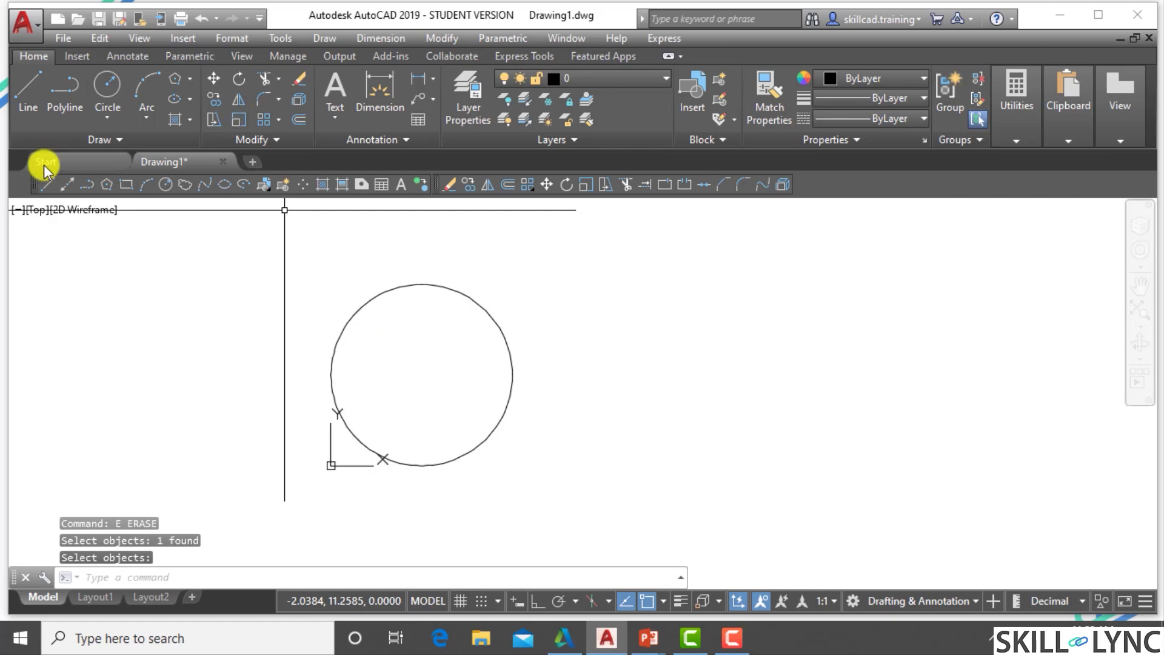
Undock the Draw and Modify toolbars above the drawing area and close both of them.
{"action": "mouse_move", "coordinate": [35, 185]}
{"action": "left_mouse_down"}
{"action": "mouse_move", "coordinate": [42, 199]}
{"action": "mouse_move", "coordinate": [390, 325]}
{"action": "mouse_move", "coordinate": [463, 307]}
{"action": "mouse_move", "coordinate": [552, 254]}
{"action": "left_mouse_up"}
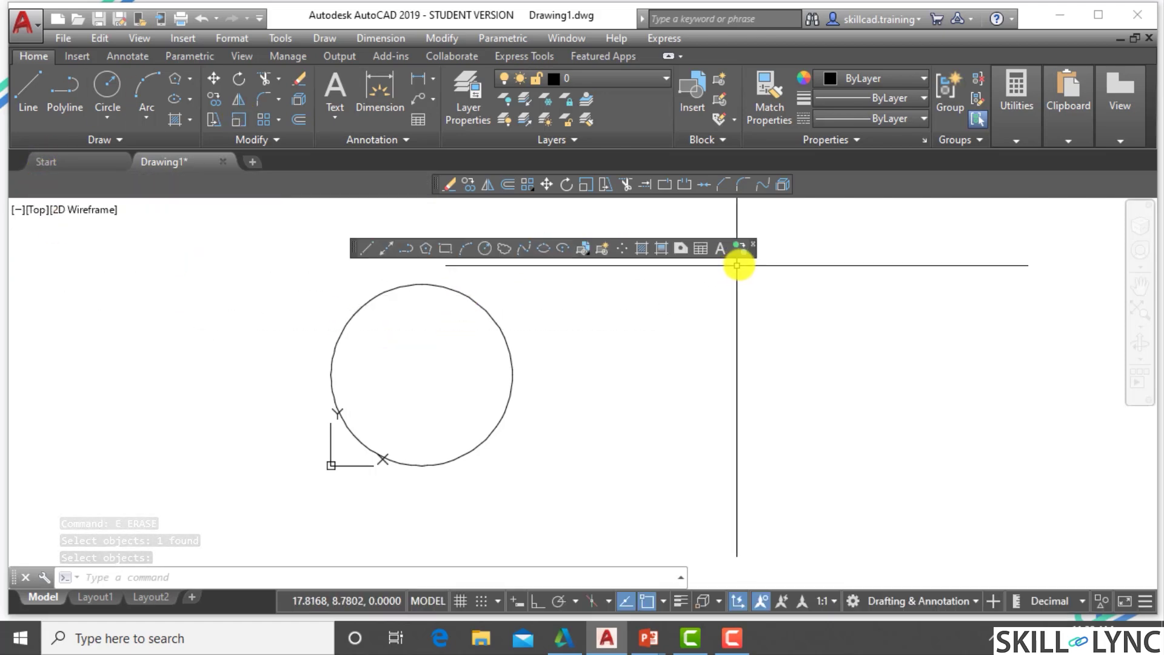
{"action": "left_click", "coordinate": [753, 244]}
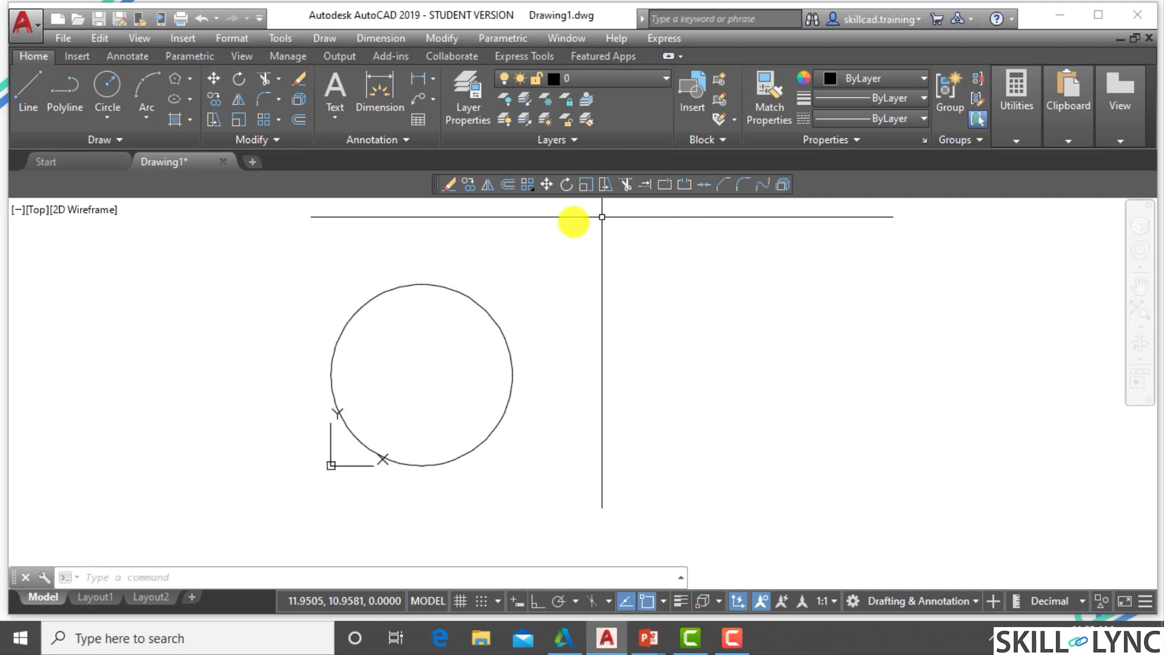
{"action": "left_click_drag", "start_coordinate": [435, 189], "coordinate": [468, 277]}
{"action": "left_click_drag", "start_coordinate": [647, 270], "coordinate": [646, 270]}
{"action": "left_click", "coordinate": [645, 271]}
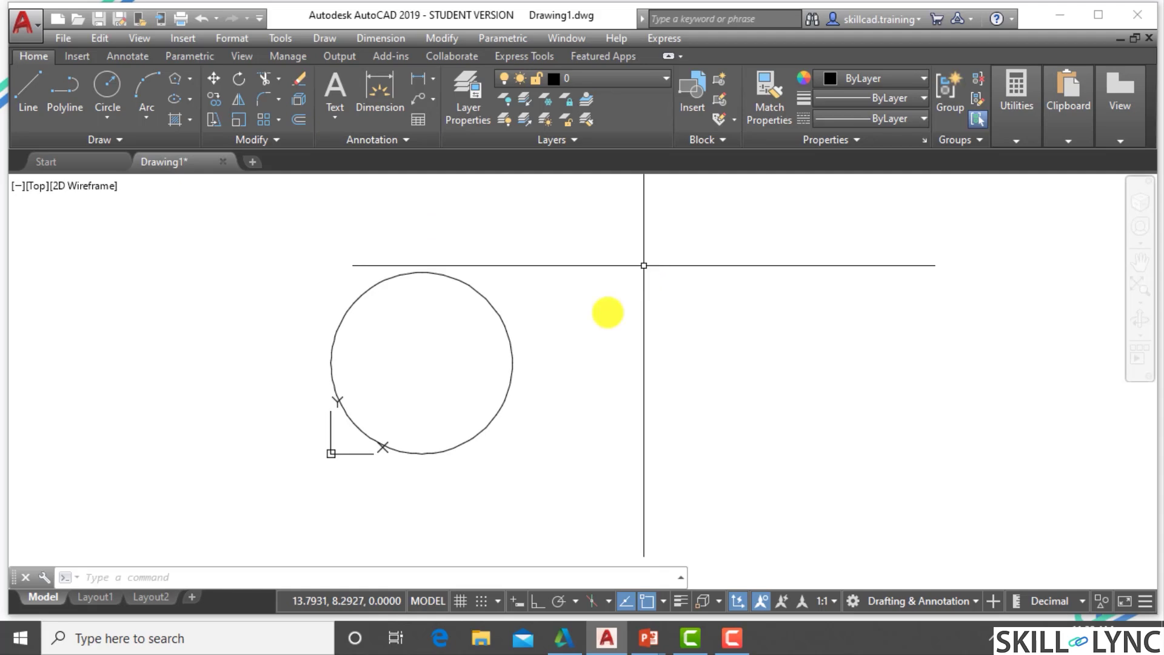
Show the Draw toolbar using the -TOOLBAR command and dock it vertically along the left edge of the drawing area.
{"action": "left_click", "coordinate": [262, 578]}
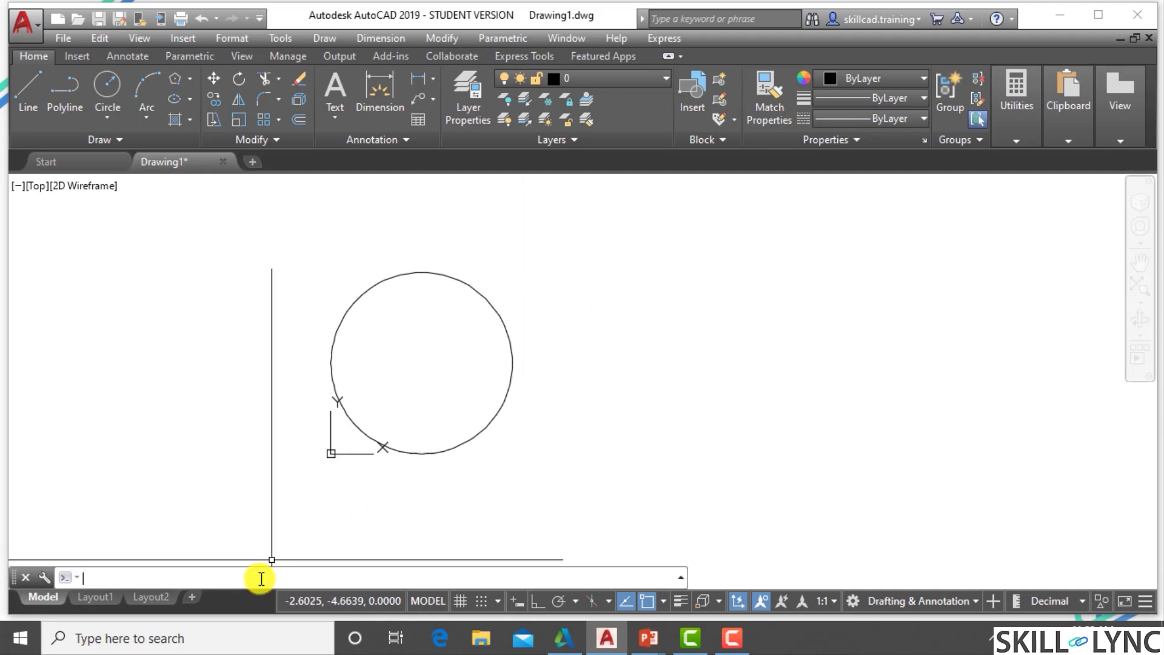
{"action": "type", "text": "-"}
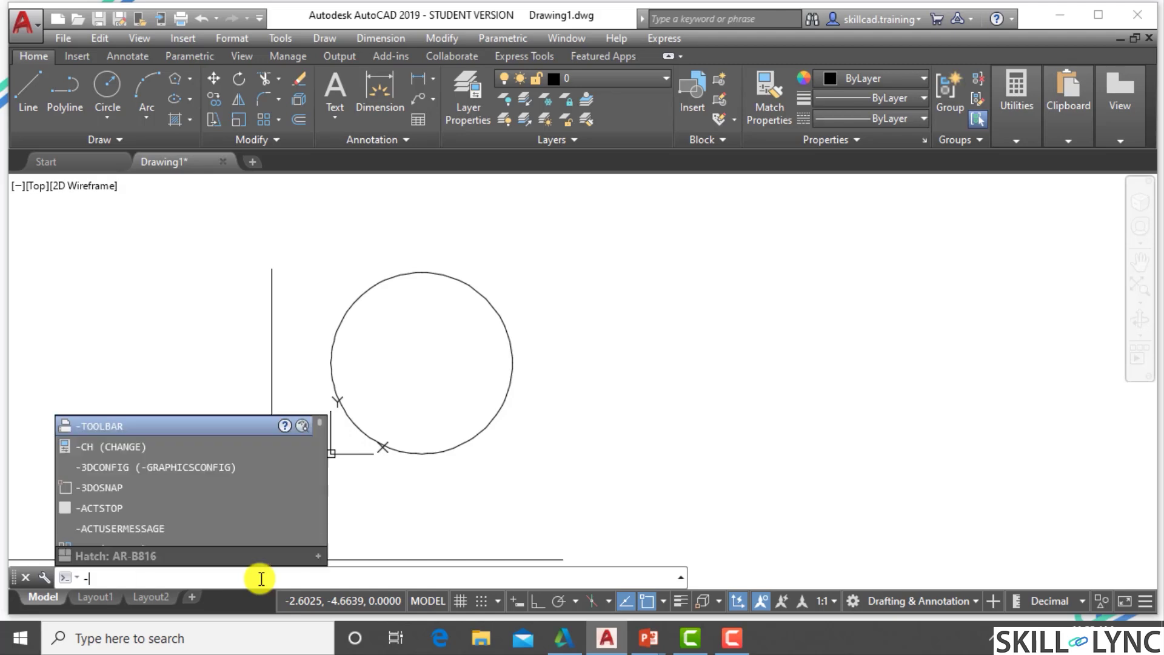
{"action": "type", "text": "TOOLBAR"}
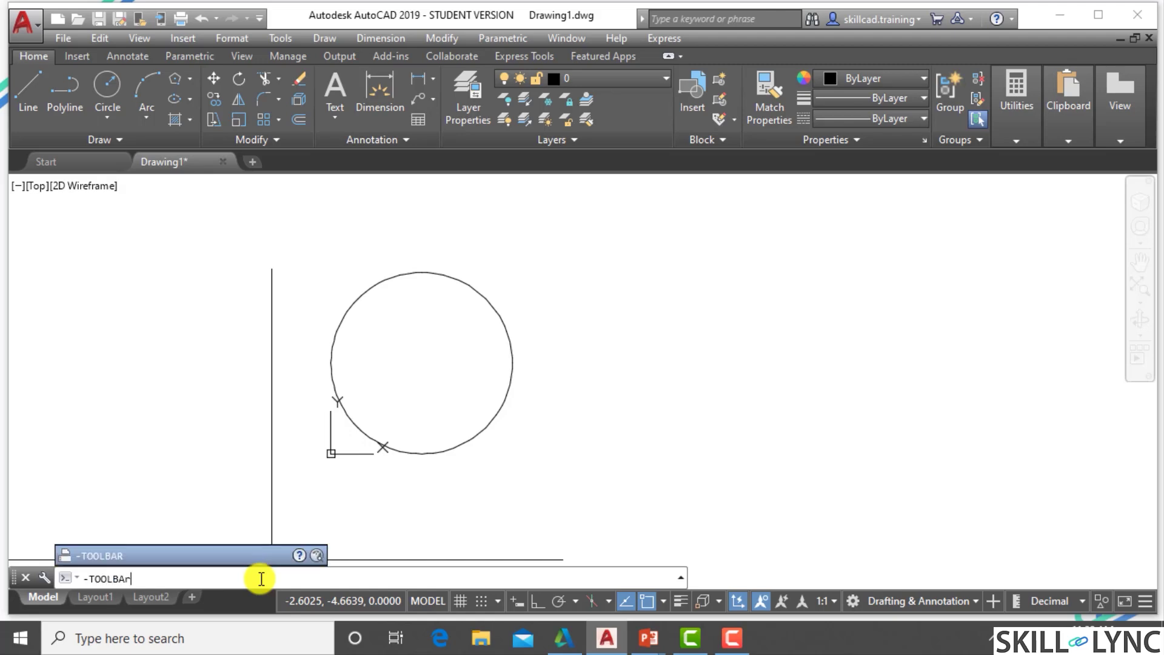
{"action": "key", "text": "Return"}
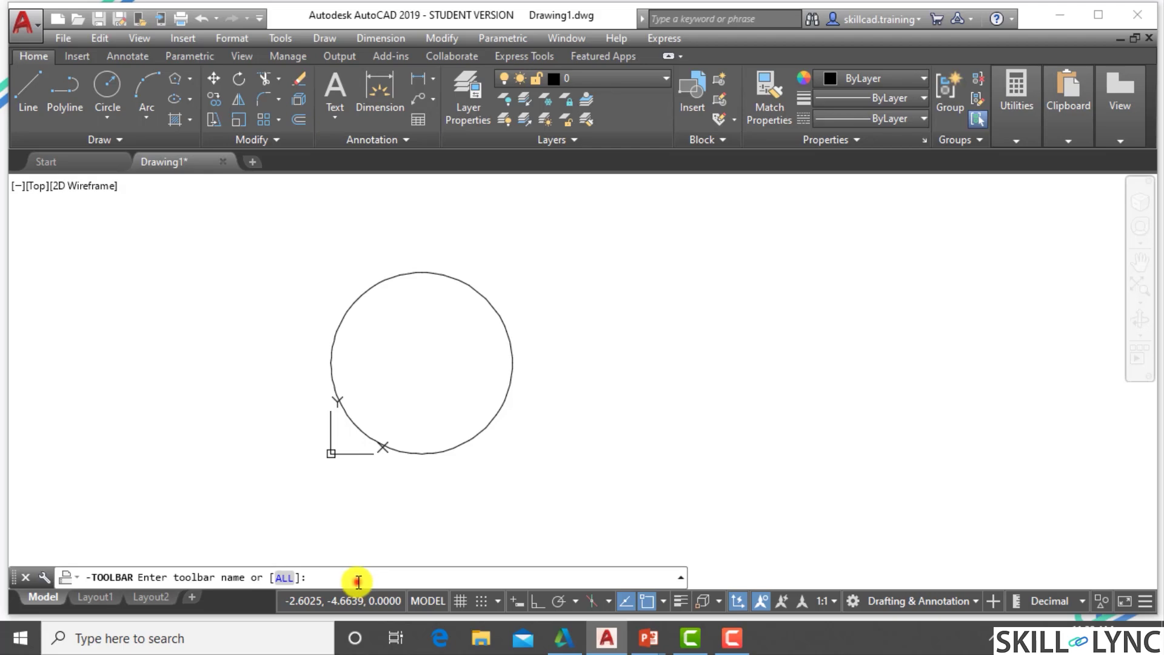
{"action": "type", "text": "dr"}
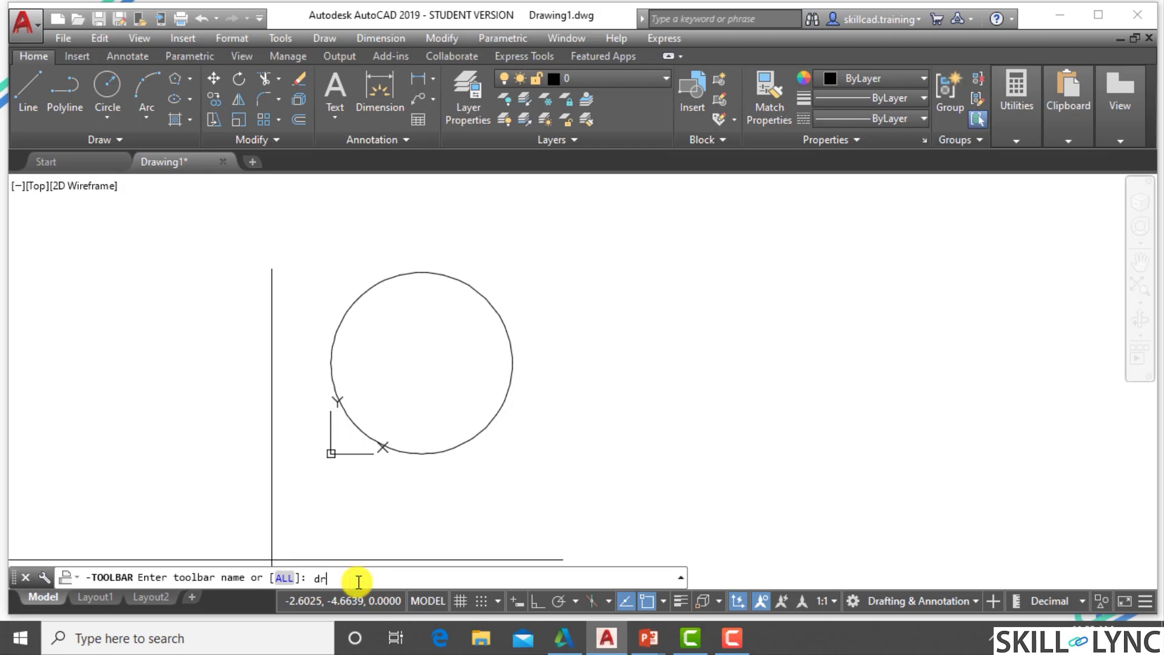
{"action": "type", "text": "aw"}
{"action": "key", "text": "Return"}
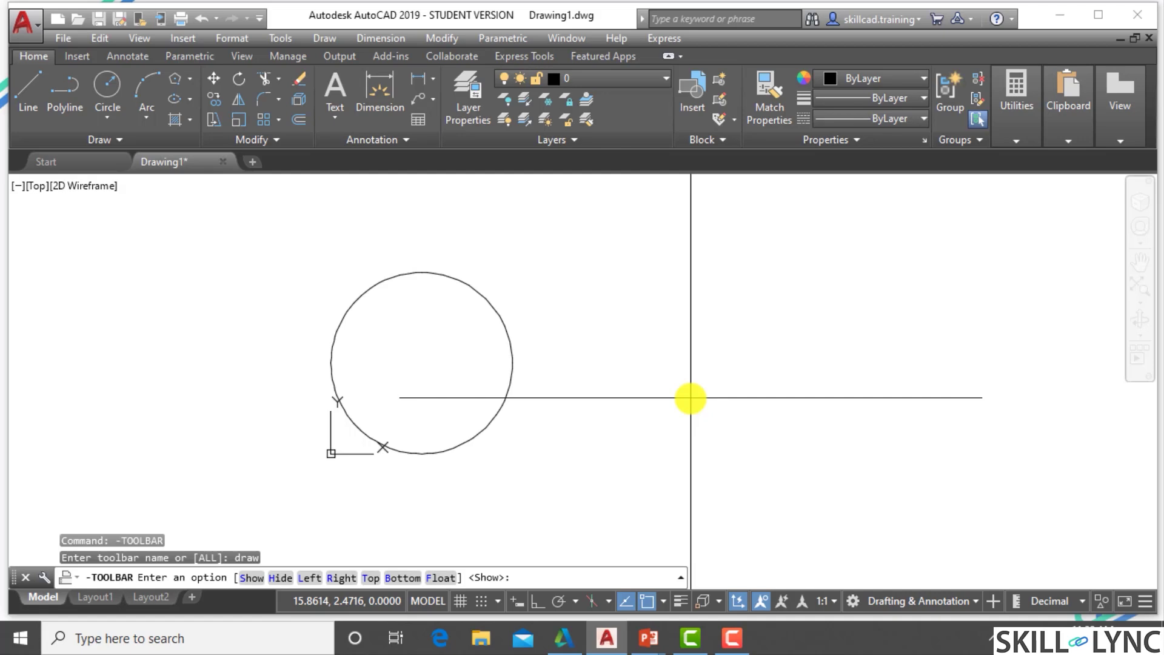
{"action": "key", "text": "Return"}
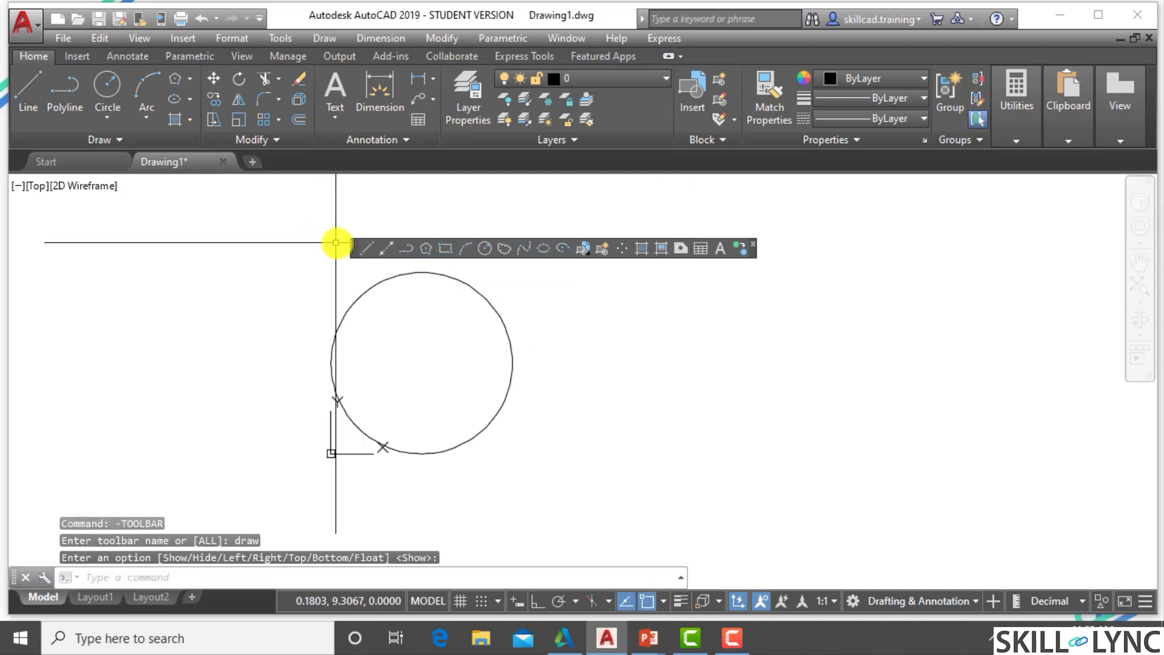
{"action": "mouse_move", "coordinate": [354, 247]}
{"action": "left_mouse_down"}
{"action": "mouse_move", "coordinate": [43, 249]}
{"action": "mouse_move", "coordinate": [187, 235]}
{"action": "mouse_move", "coordinate": [52, 229]}
{"action": "mouse_move", "coordinate": [1, 309]}
{"action": "mouse_move", "coordinate": [3, 476]}
{"action": "mouse_move", "coordinate": [47, 323]}
{"action": "mouse_move", "coordinate": [8, 301]}
{"action": "mouse_move", "coordinate": [18, 404]}
{"action": "left_mouse_up"}
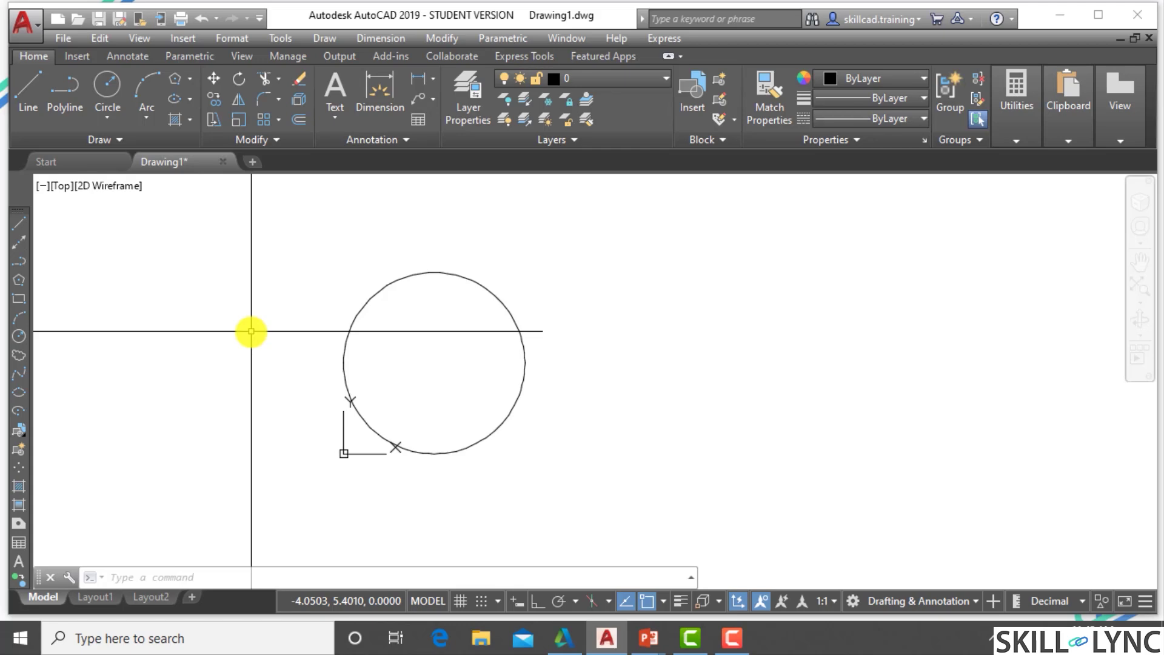
Draw a seven-sided polygon centered at 4,4, circumscribed about the circle with a radius of 4.
{"action": "left_click", "coordinate": [22, 282]}
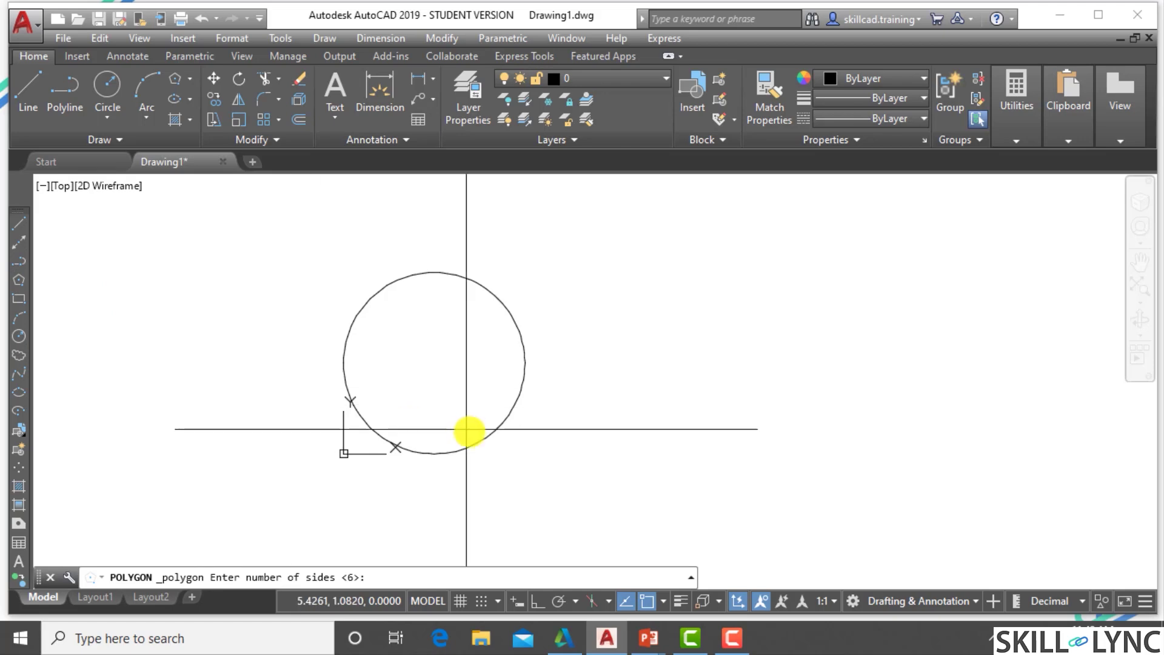
{"action": "left_click", "coordinate": [455, 577]}
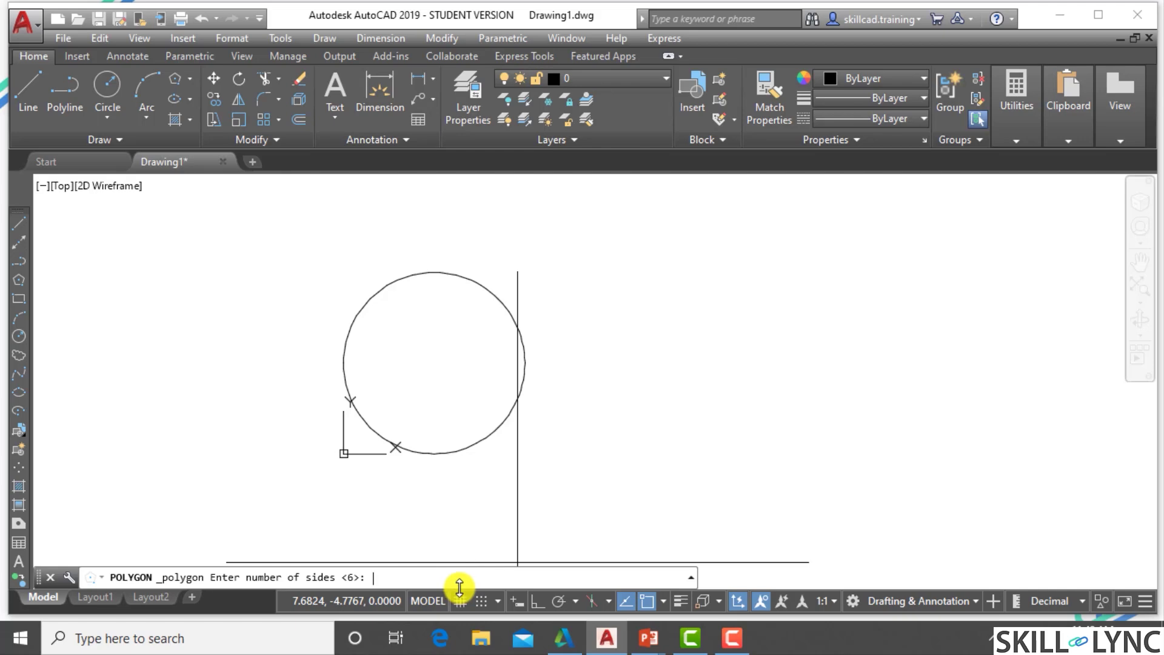
{"action": "type", "text": "7"}
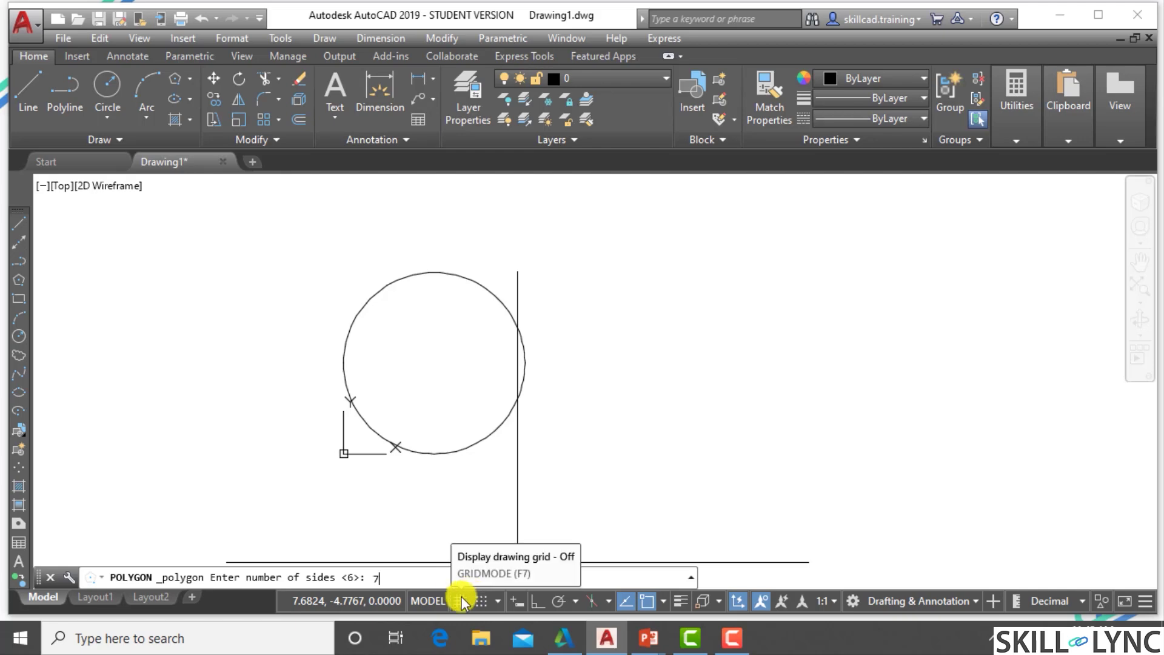
{"action": "key", "text": "Return"}
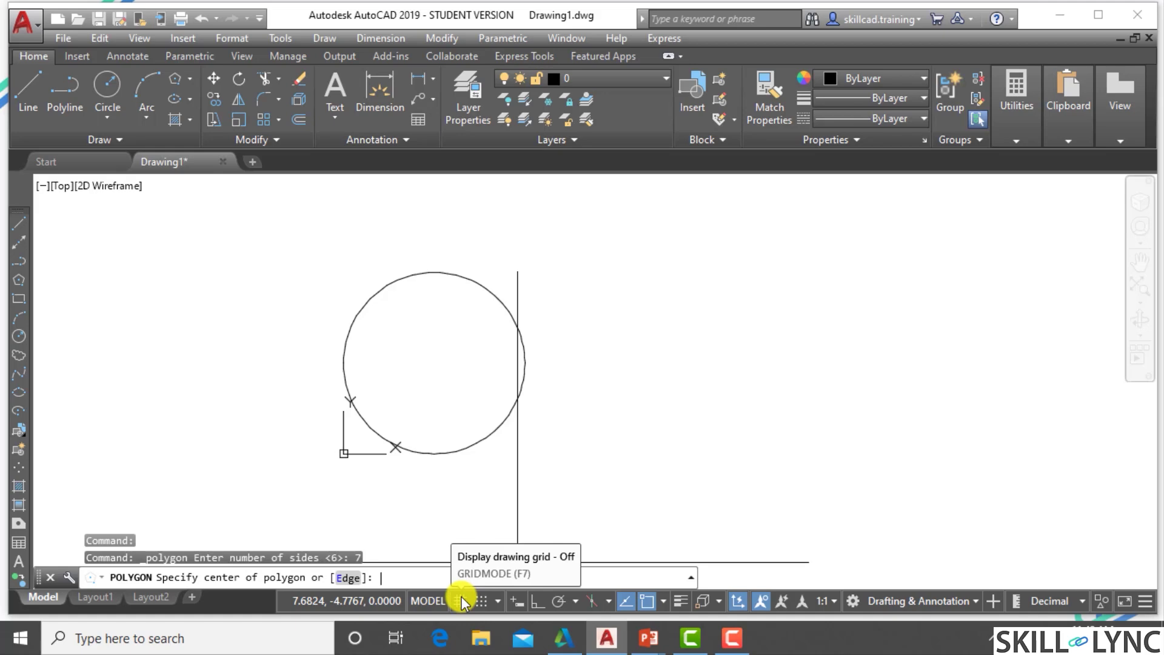
{"action": "type", "text": "4,4"}
{"action": "key", "text": "Return"}
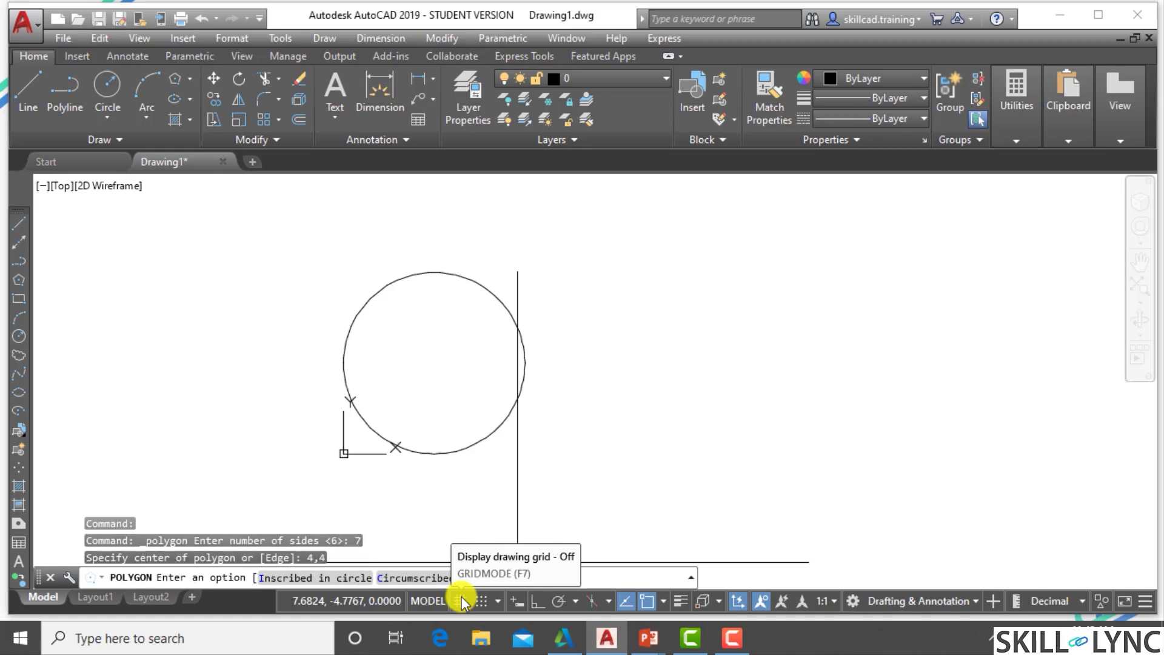
{"action": "type", "text": "c"}
{"action": "key", "text": "Return"}
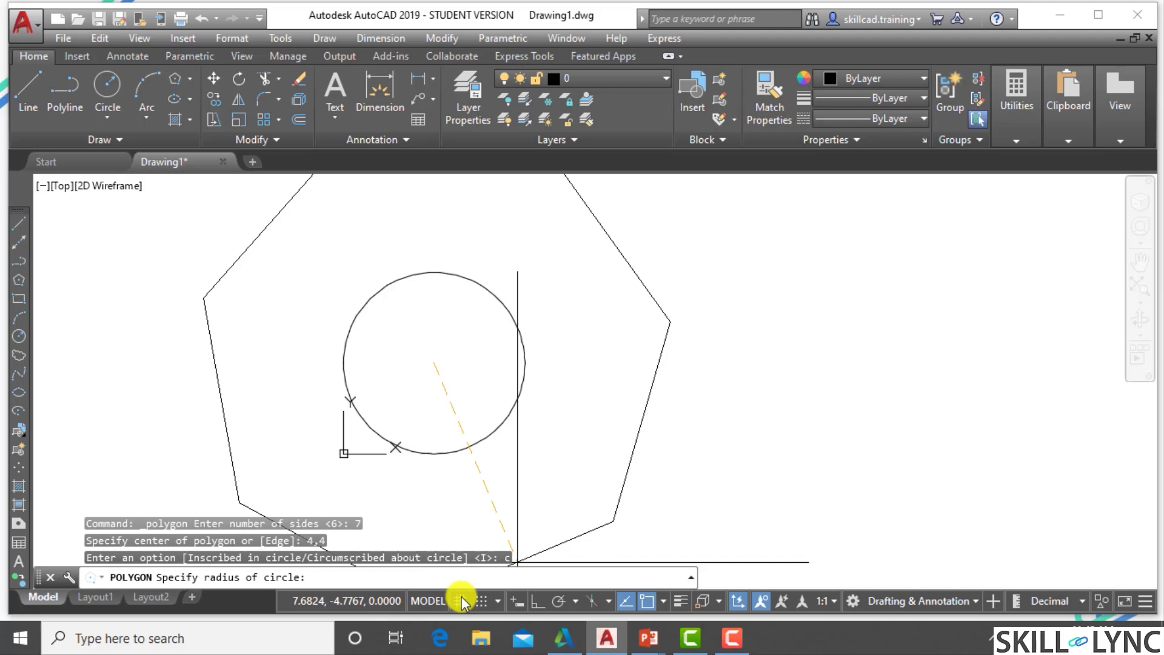
{"action": "type", "text": "4"}
{"action": "key", "text": "Return"}
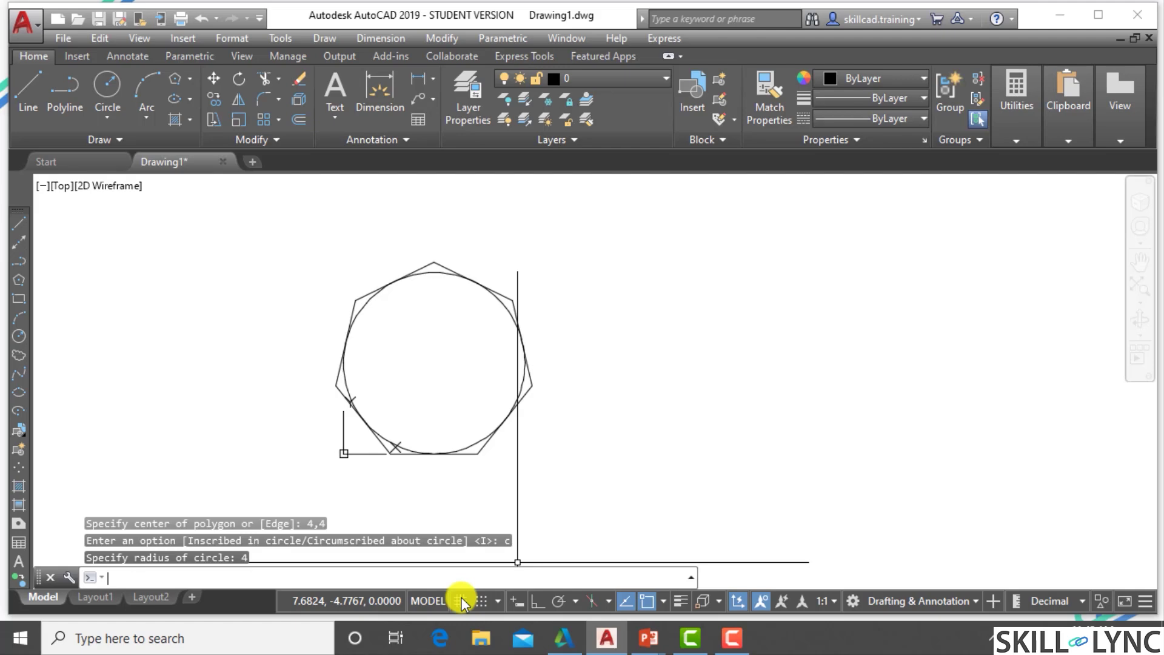
Draw a second seven-sided polygon centered at 4,4, inscribed in the circle with a radius of 4.
{"action": "type", "text": "pol"}
{"action": "key", "text": "Return"}
{"action": "key", "text": "Return"}
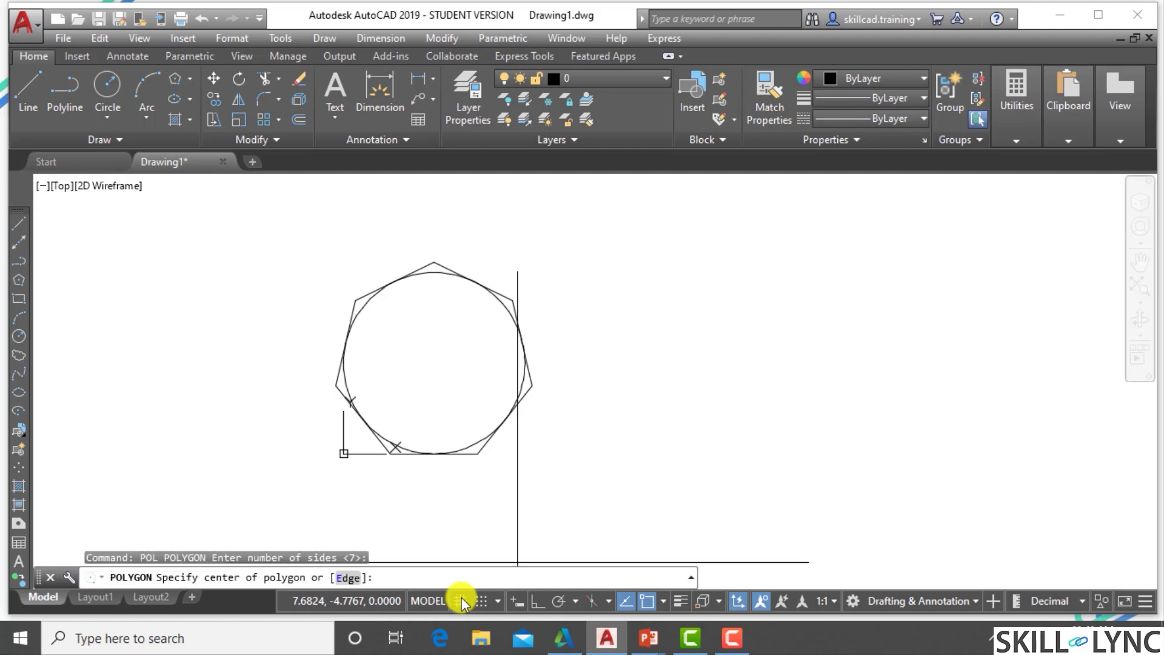
{"action": "type", "text": "4,4"}
{"action": "key", "text": "Return"}
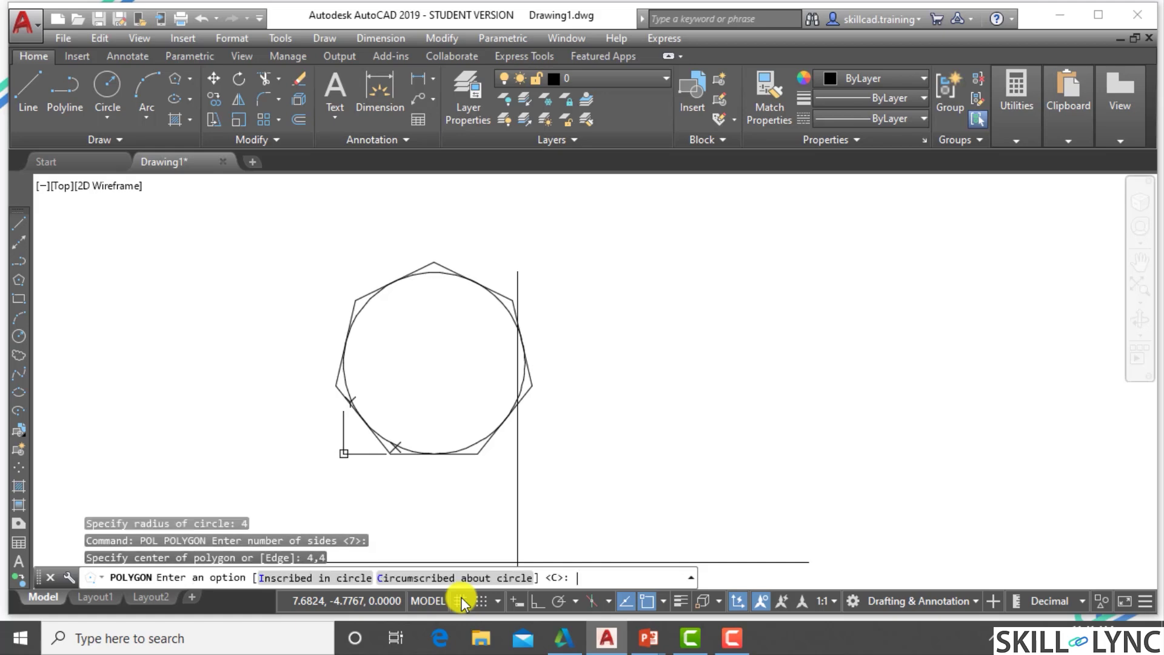
{"action": "type", "text": "i"}
{"action": "key", "text": "Return"}
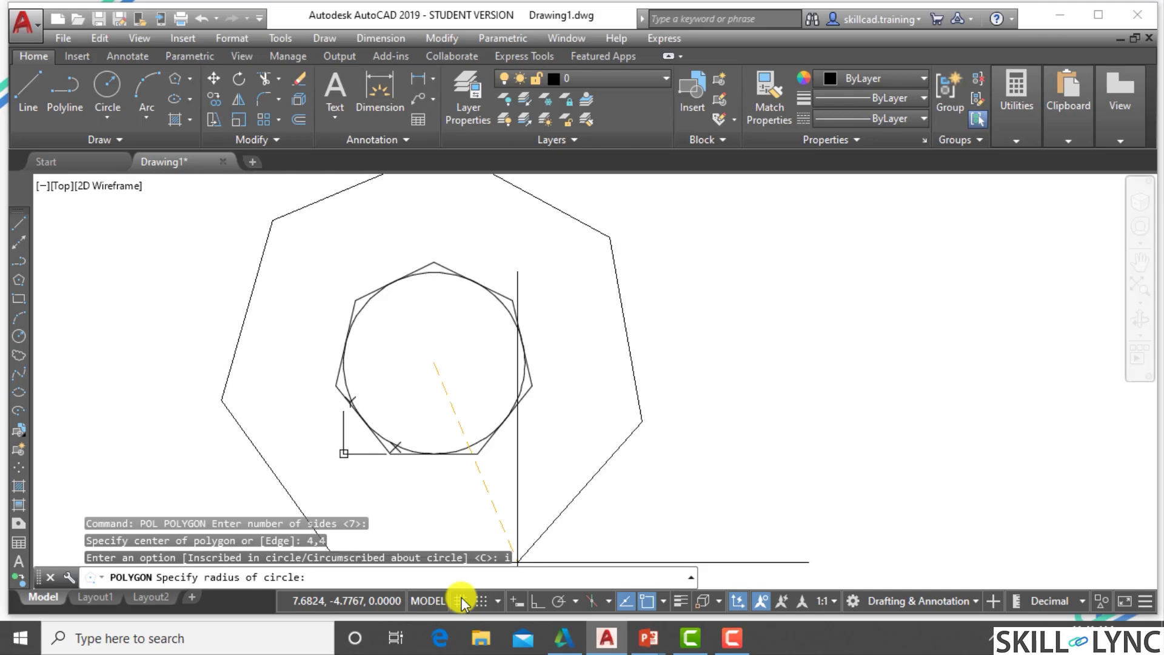
{"action": "type", "text": "4"}
{"action": "key", "text": "Return"}
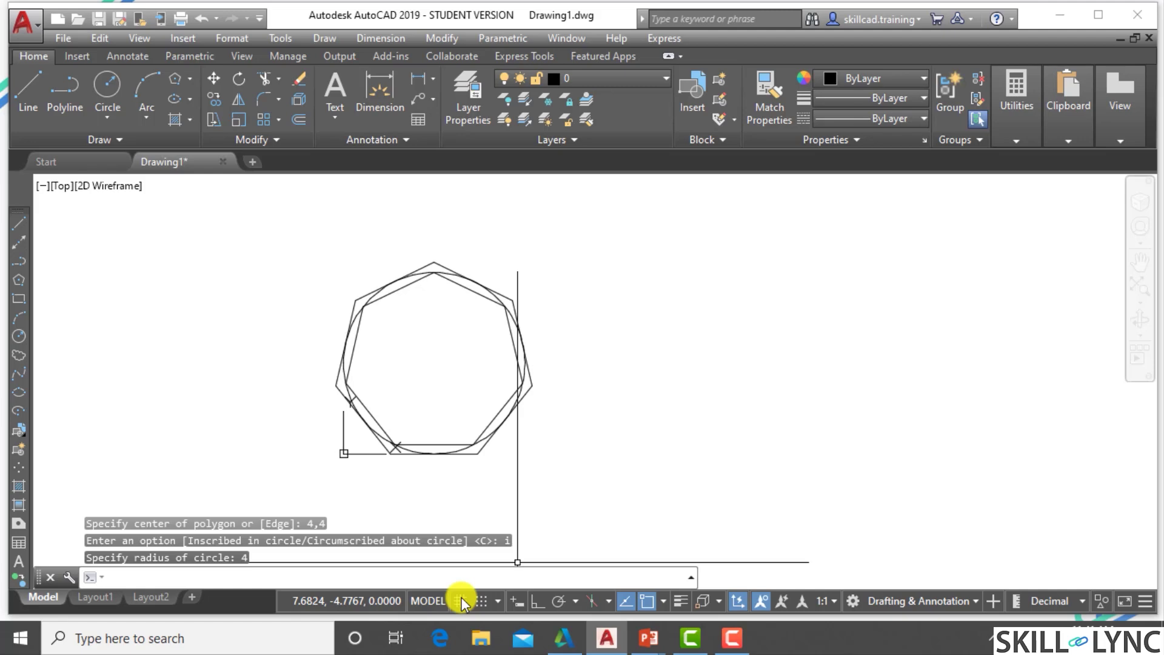
Erase both seven-sided polygons and the circle between them.
{"action": "mouse_move", "coordinate": [542, 505]}
{"action": "left_mouse_down"}
{"action": "mouse_move", "coordinate": [319, 257]}
{"action": "mouse_move", "coordinate": [400, 329]}
{"action": "mouse_move", "coordinate": [634, 491]}
{"action": "mouse_move", "coordinate": [554, 514]}
{"action": "left_mouse_up"}
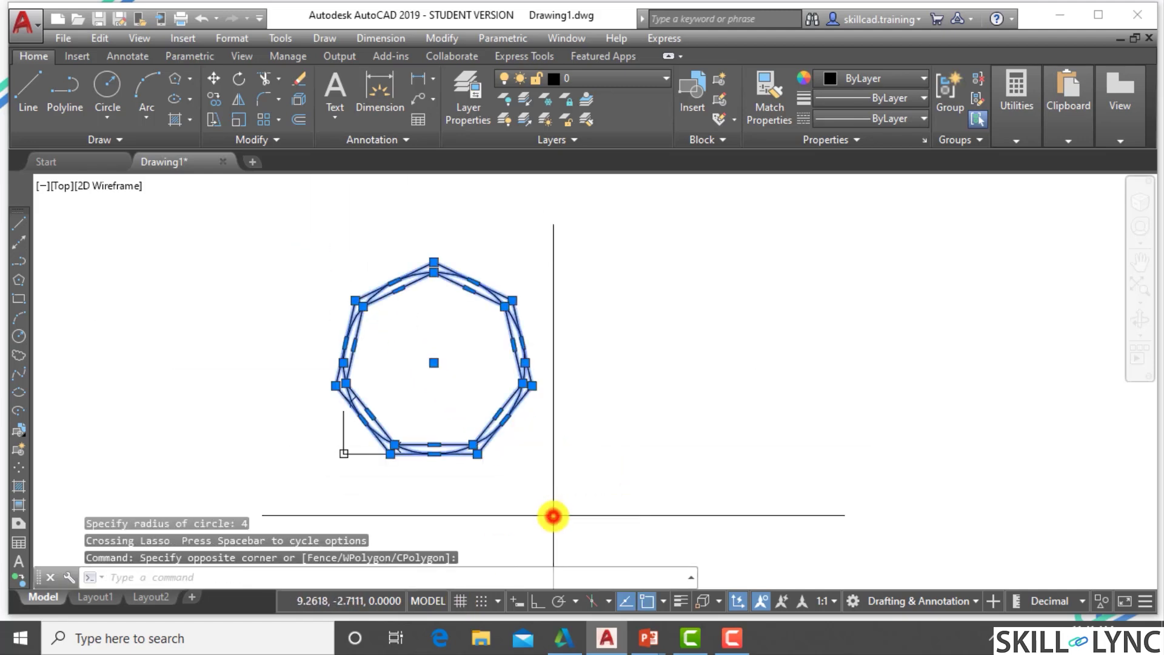
{"action": "left_click", "coordinate": [554, 513]}
{"action": "left_click", "coordinate": [299, 227]}
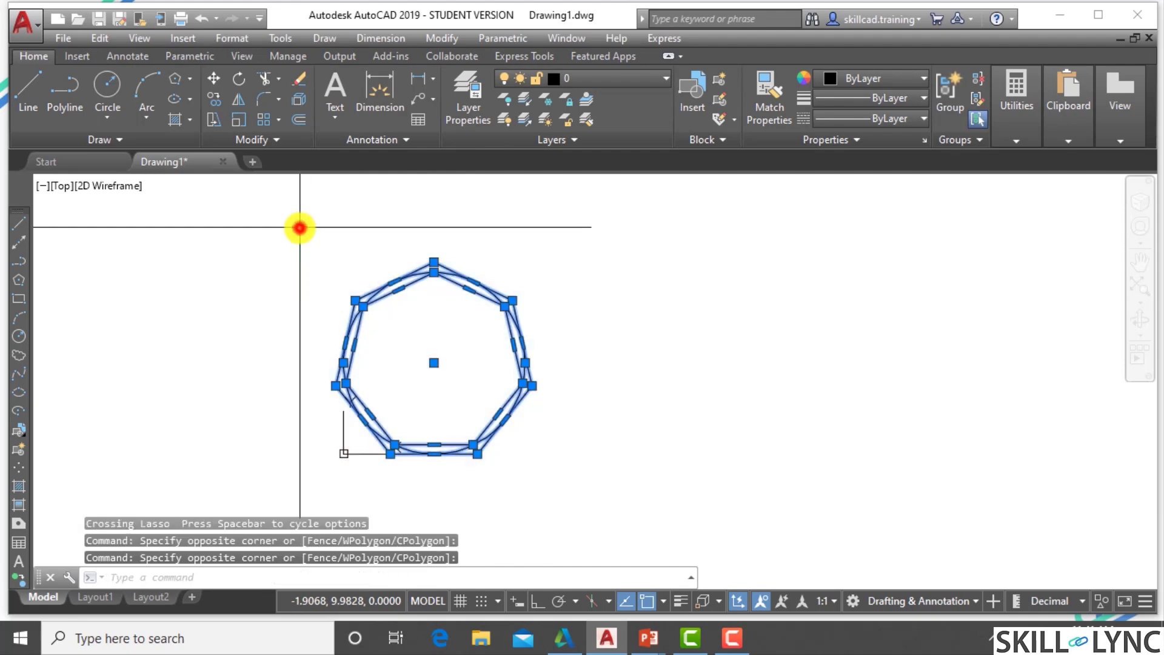
{"action": "type", "text": "e"}
{"action": "key", "text": "Return"}
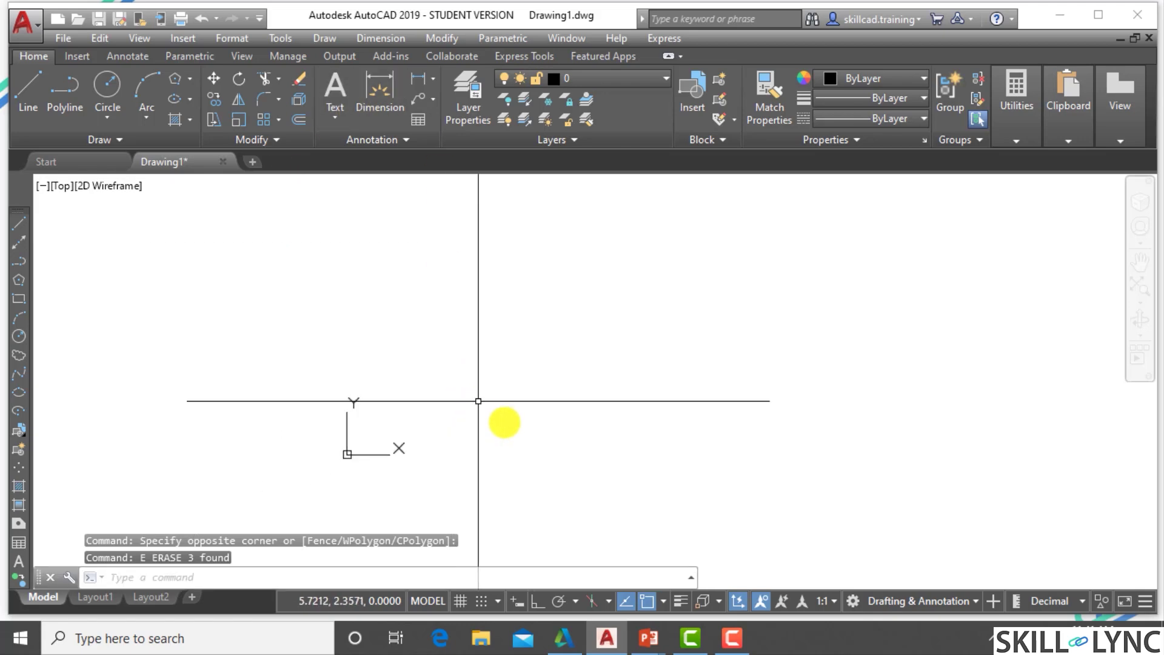
Draw a six-sided polygon with the Edge option, its first edge starting at 1,1 and ending at @3,0.
{"action": "scroll", "coordinate": [497, 416], "scroll_direction": "up", "scroll_amount": 3}
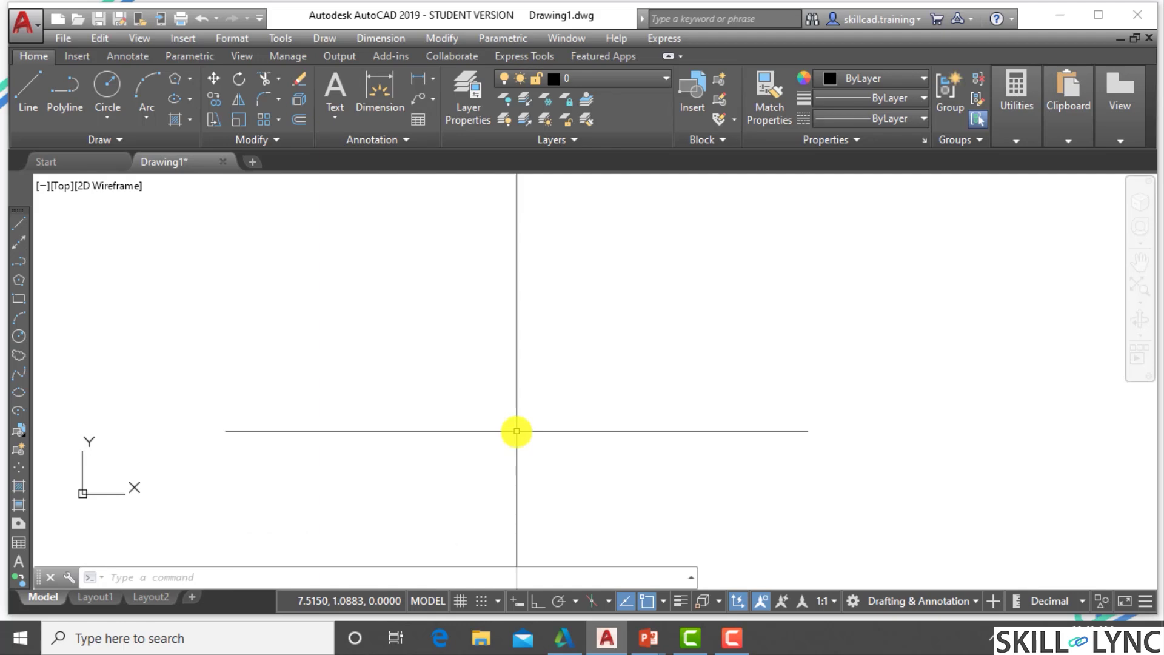
{"action": "type", "text": "POL"}
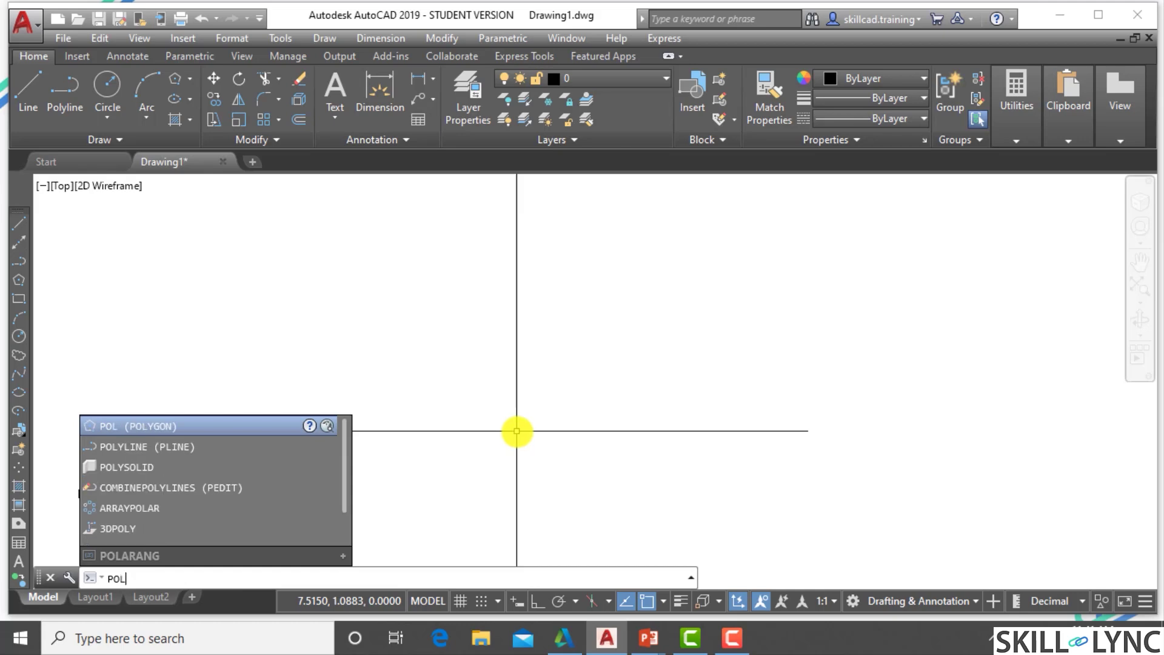
{"action": "key", "text": "Return"}
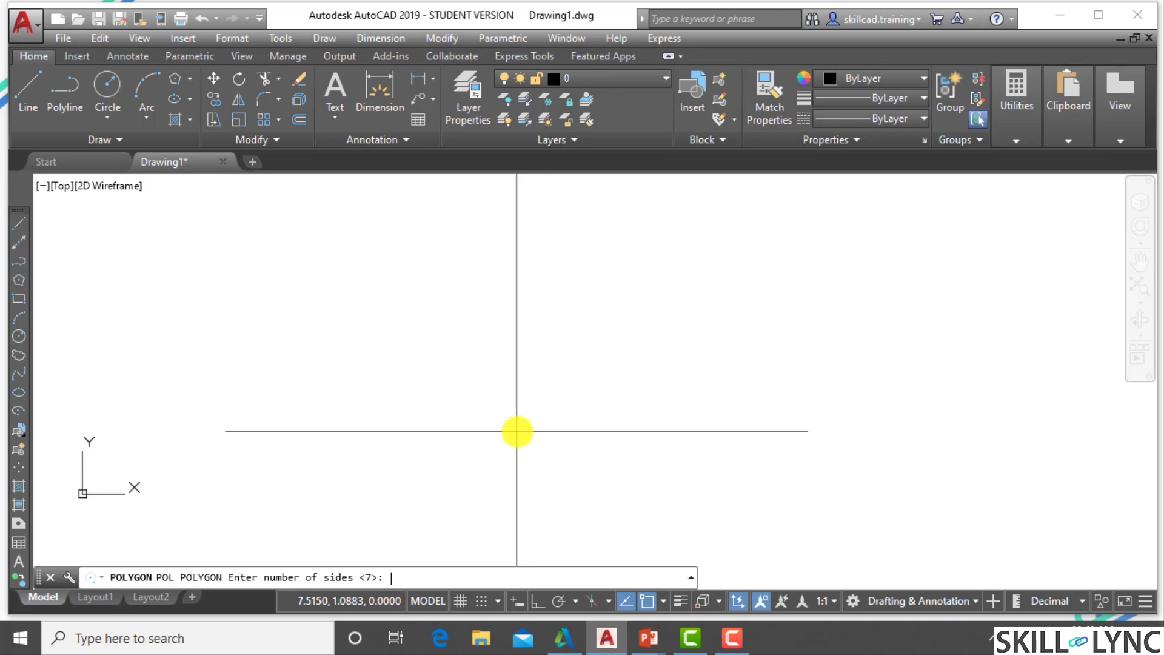
{"action": "type", "text": "6"}
{"action": "key", "text": "Return"}
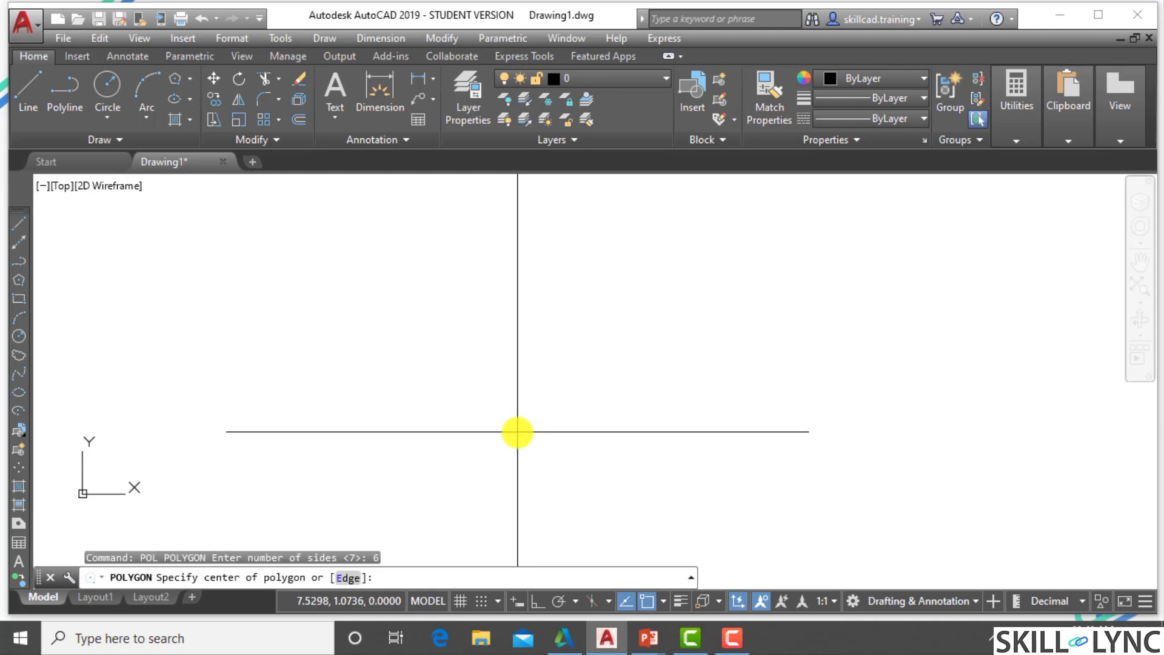
{"action": "type", "text": "e"}
{"action": "key", "text": "Return"}
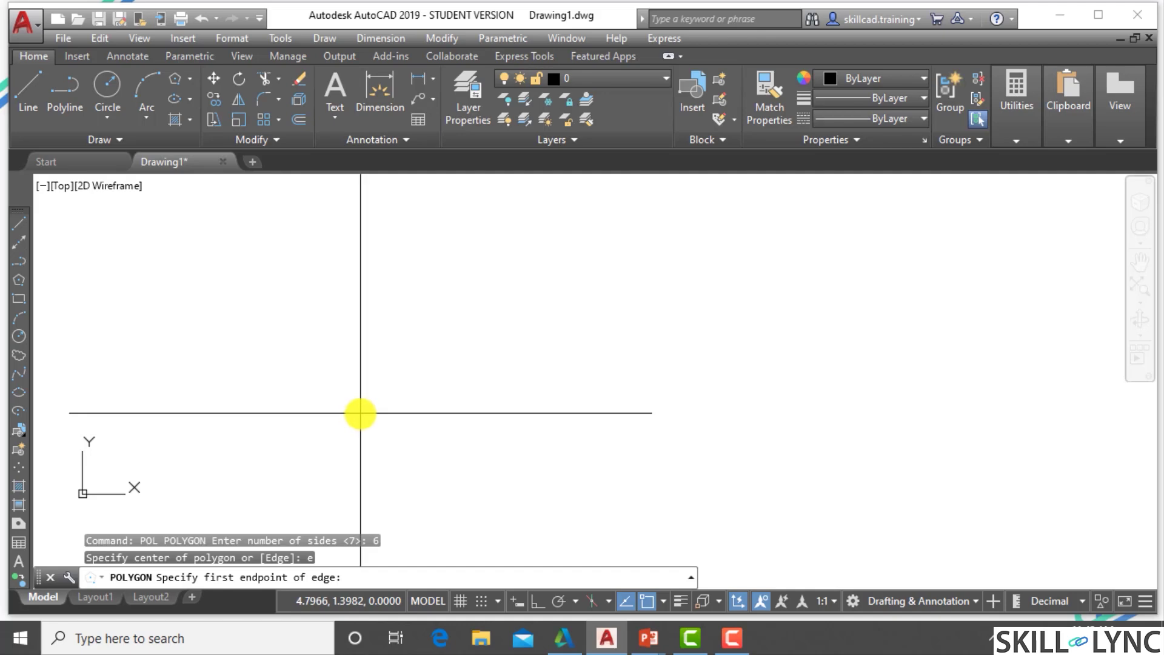
{"action": "type", "text": ",1"}
{"action": "key", "text": "Return"}
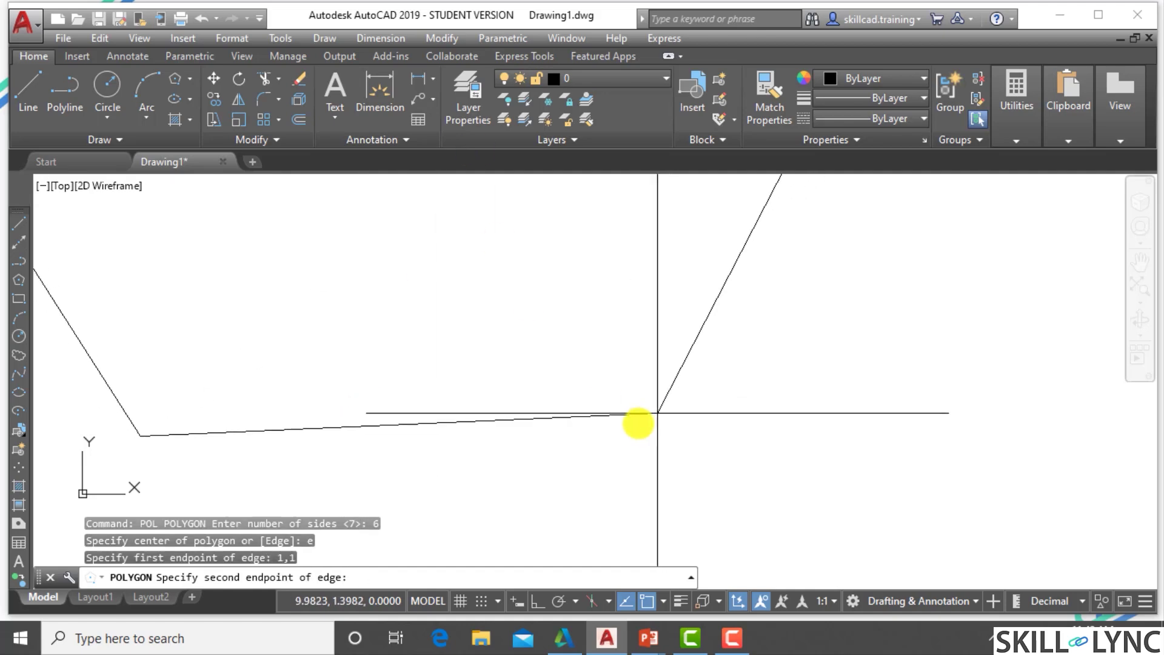
{"action": "scroll", "coordinate": [642, 419], "scroll_direction": "down", "scroll_amount": 10}
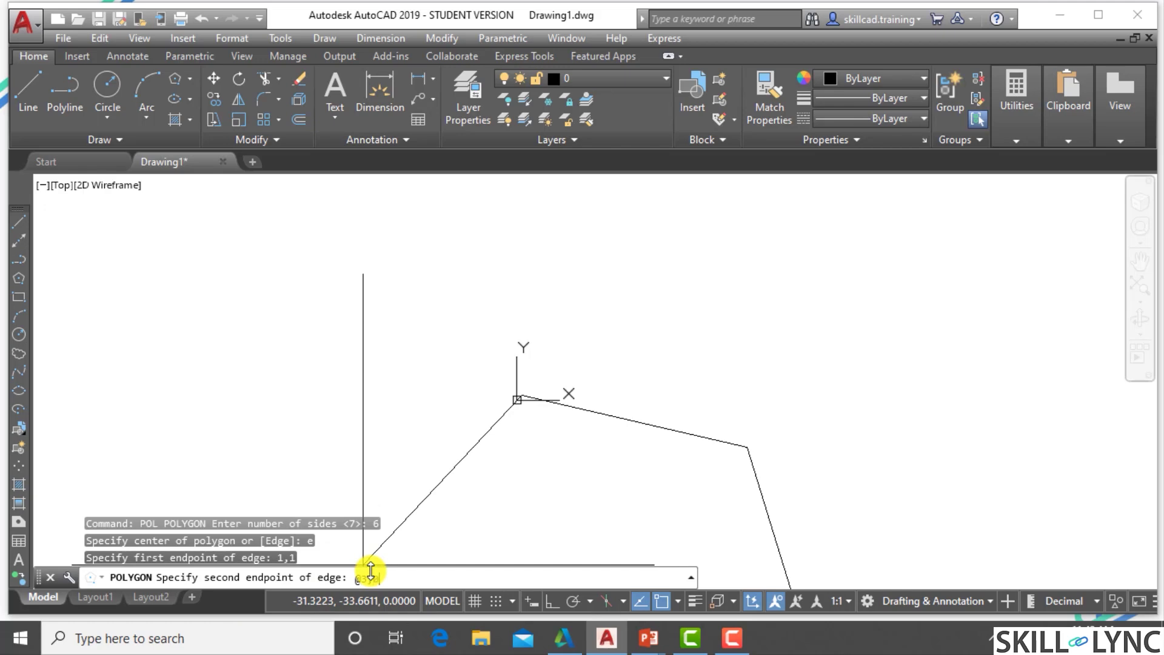
{"action": "key", "text": "Return"}
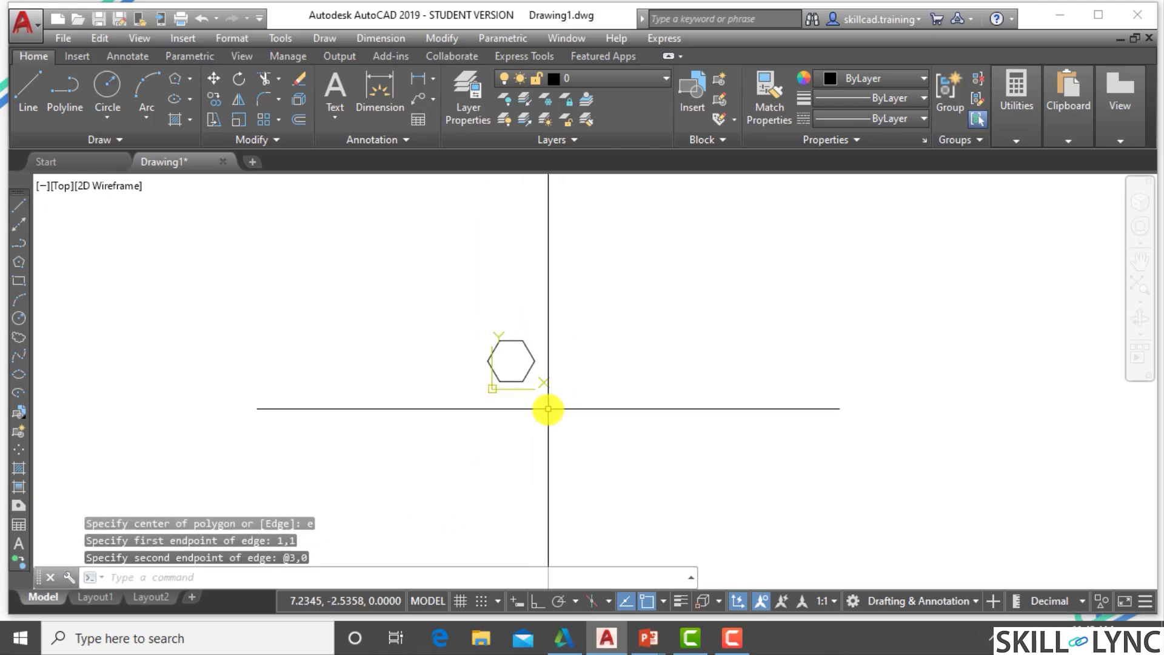
{"action": "scroll", "coordinate": [546, 408], "scroll_direction": "up", "scroll_amount": 10}
{"action": "scroll", "coordinate": [454, 330], "scroll_direction": "down", "scroll_amount": 5}
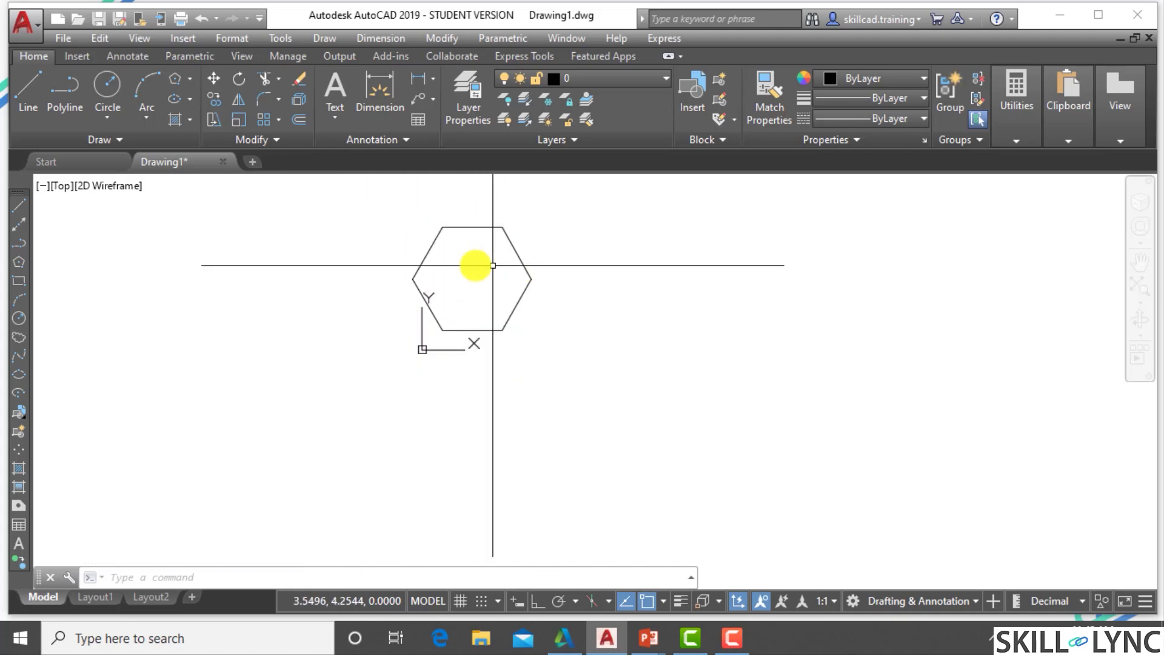
{"action": "scroll", "coordinate": [535, 302], "scroll_direction": "down", "scroll_amount": 2}
{"action": "scroll", "coordinate": [546, 295], "scroll_direction": "up", "scroll_amount": 4}
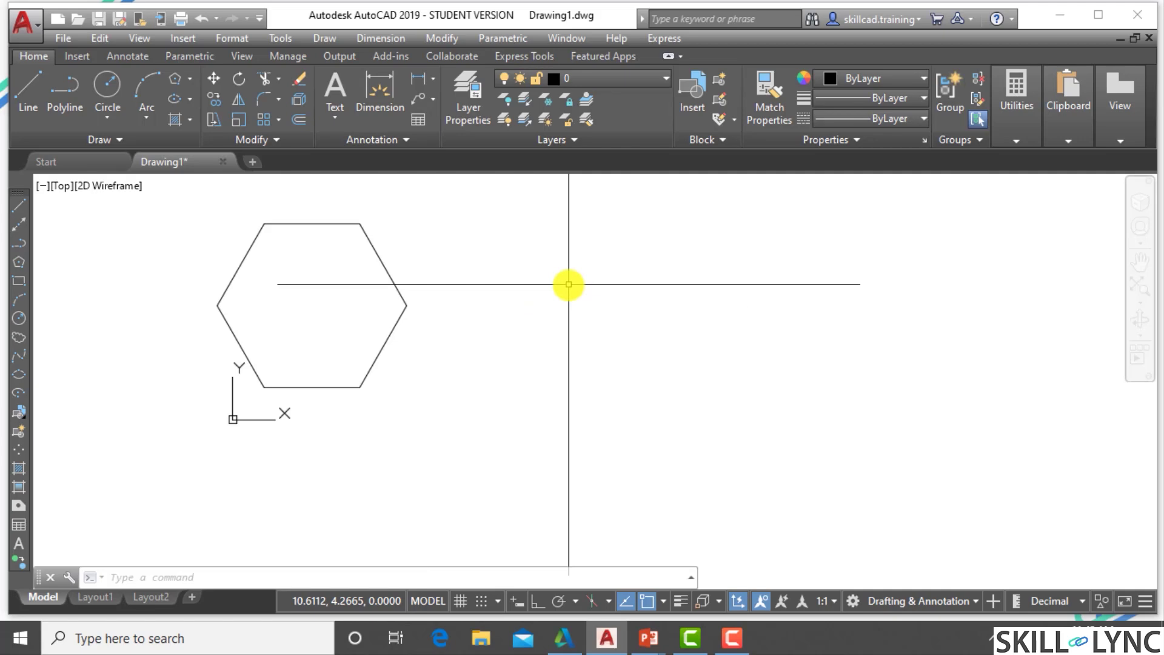
{"action": "type", "text": "rec"}
{"action": "key", "text": "Return"}
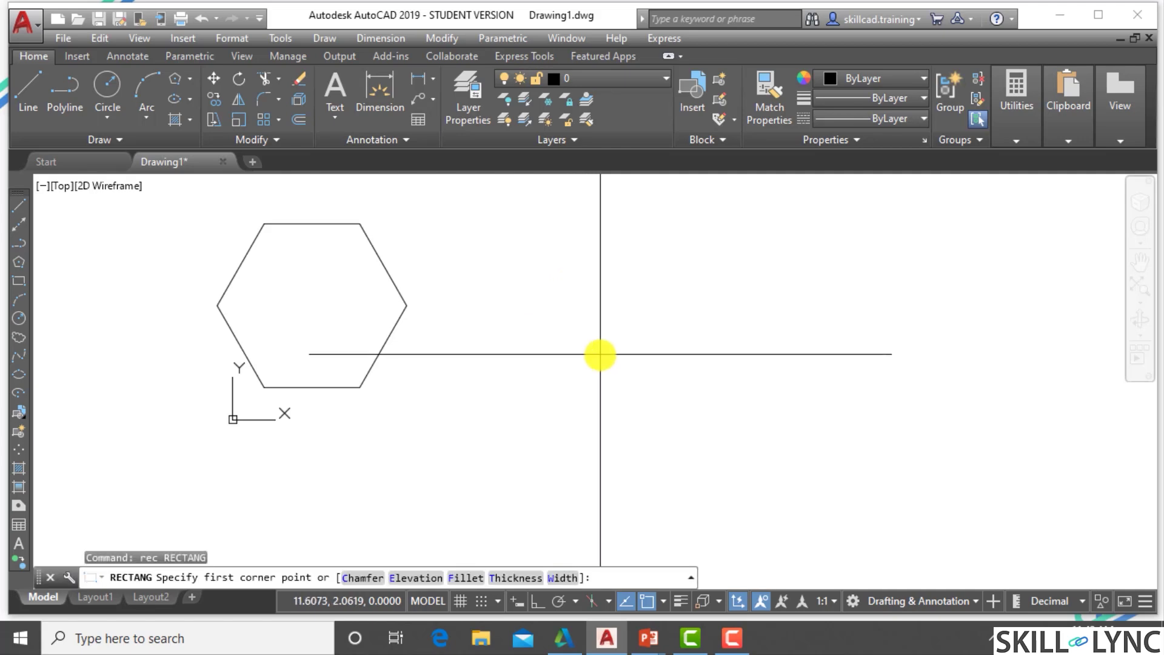
{"action": "key", "text": "Escape"}
Erase the hexagon with the horizontal base edge.
{"action": "left_click", "coordinate": [477, 393]}
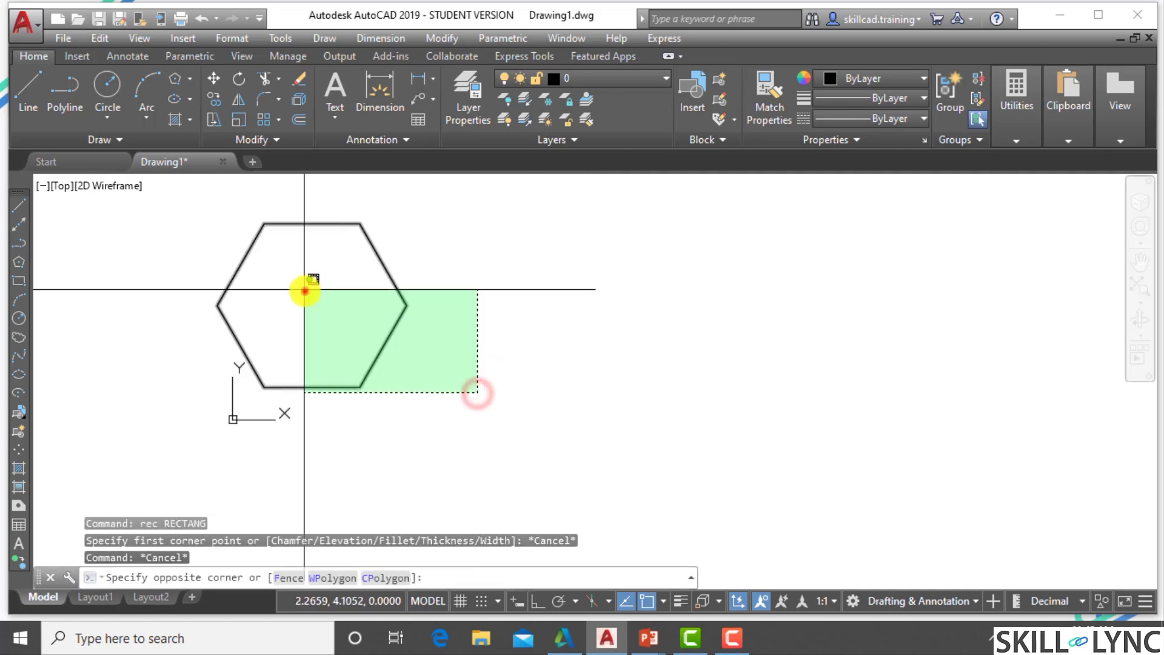
{"action": "left_click", "coordinate": [304, 291]}
{"action": "type", "text": "e"}
{"action": "key", "text": "Return"}
Draw a six-sided polygon with the Edge option, its first edge starting at 1,1 and ending at @3<30.
{"action": "type", "text": "po"}
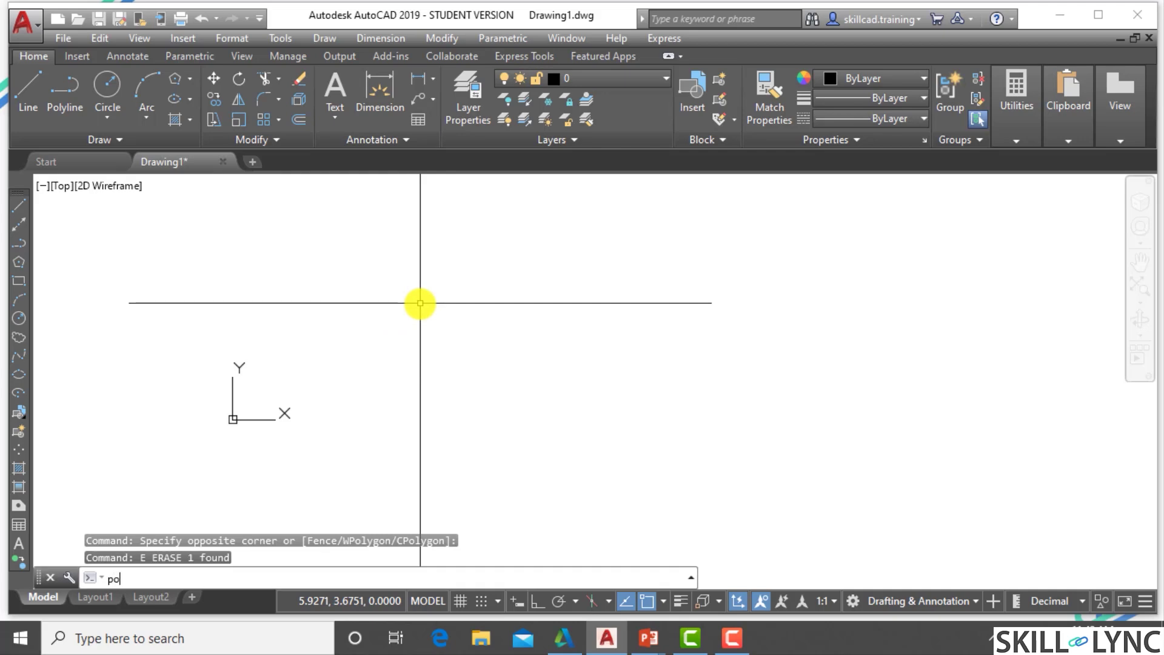
{"action": "type", "text": "l"}
{"action": "key", "text": "Return"}
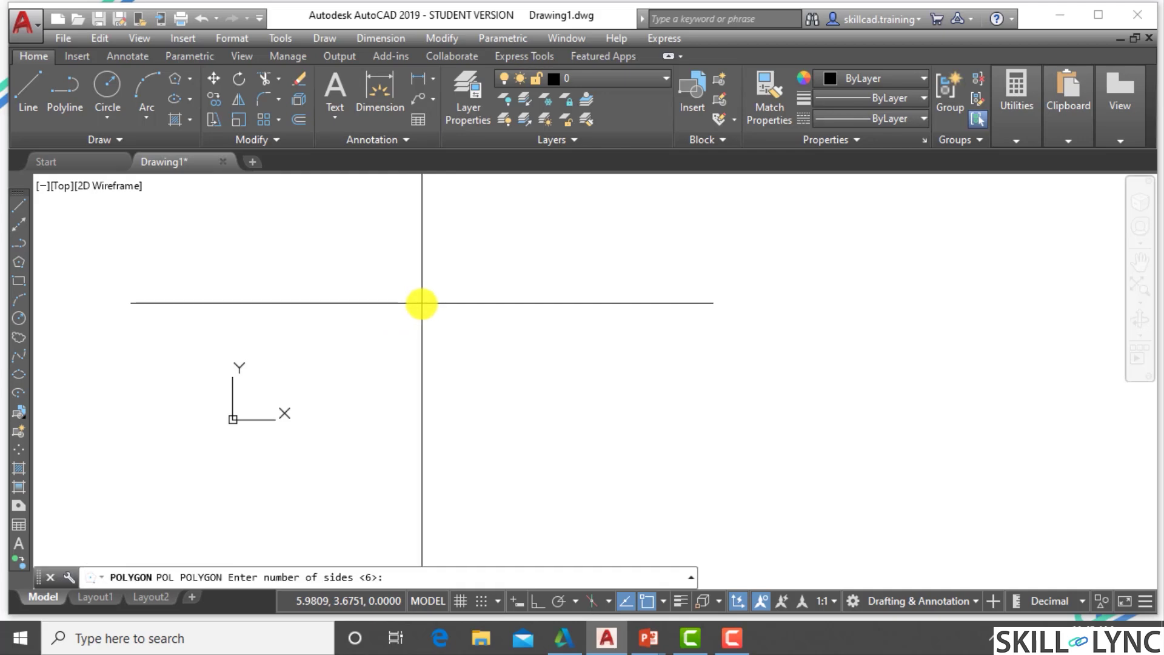
{"action": "type", "text": "1,1"}
{"action": "key", "text": "Return"}
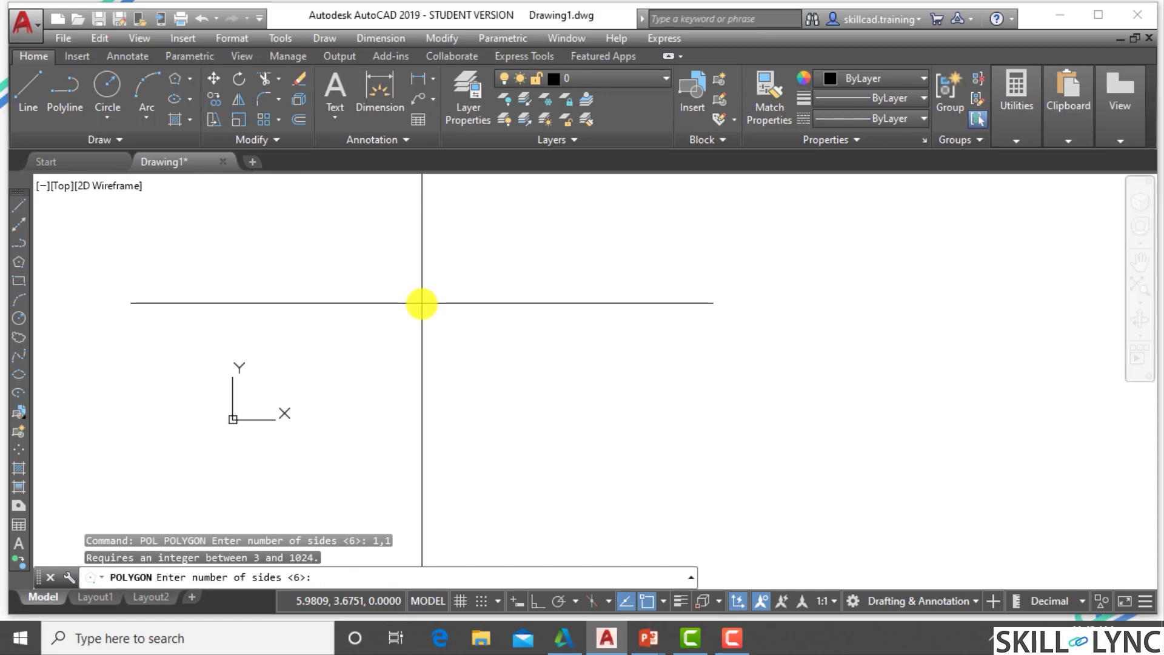
{"action": "key", "text": "Return"}
{"action": "type", "text": "e"}
{"action": "key", "text": "Return"}
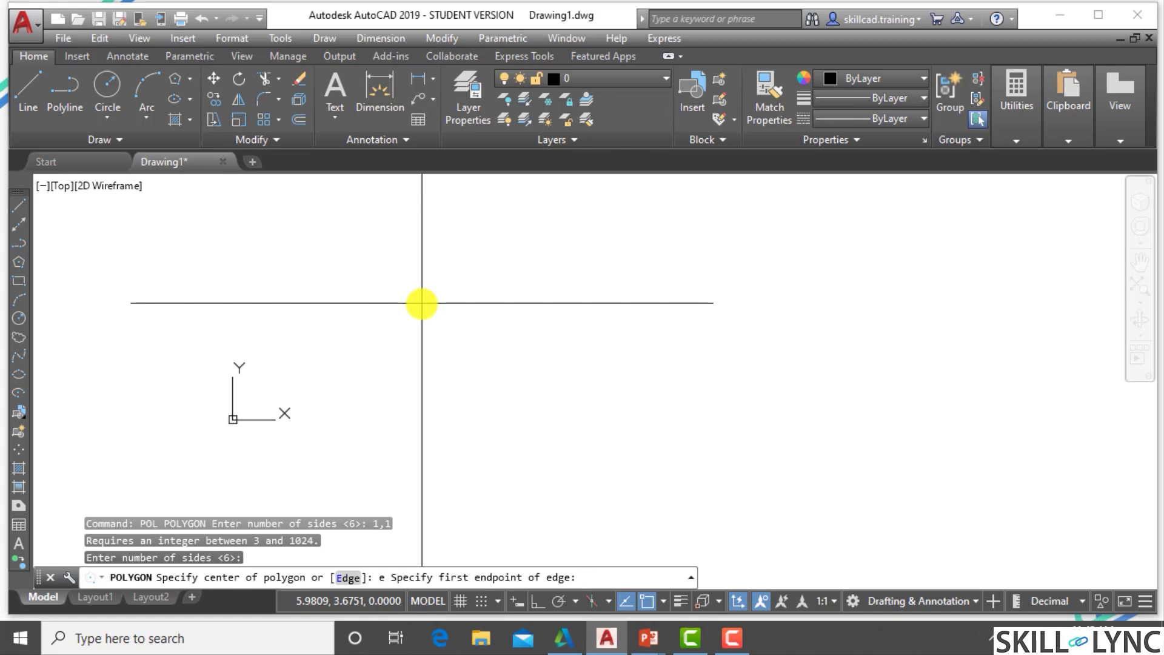
{"action": "type", "text": "1,1"}
{"action": "key", "text": "Return"}
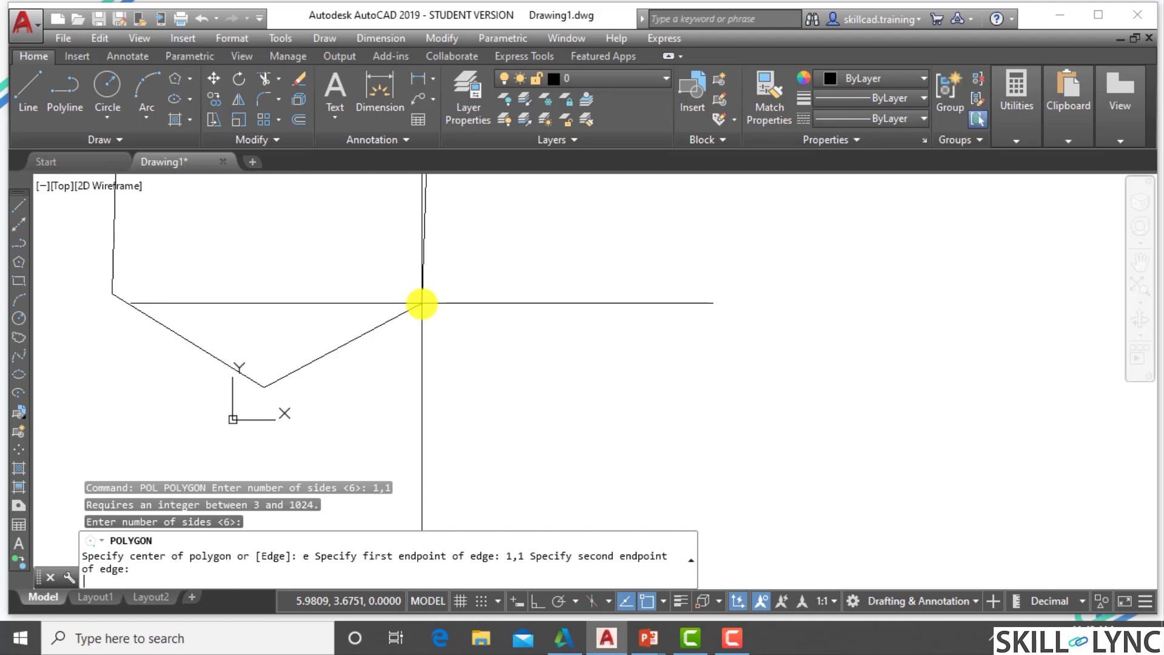
{"action": "type", "text": "@3<30"}
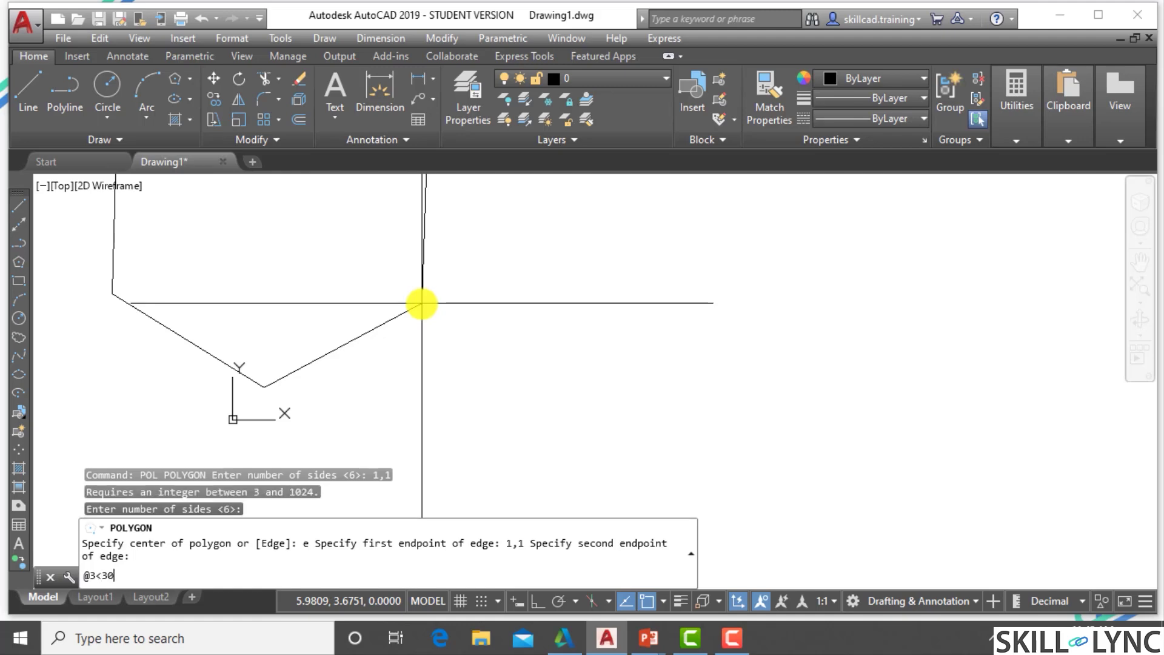
{"action": "key", "text": "Return"}
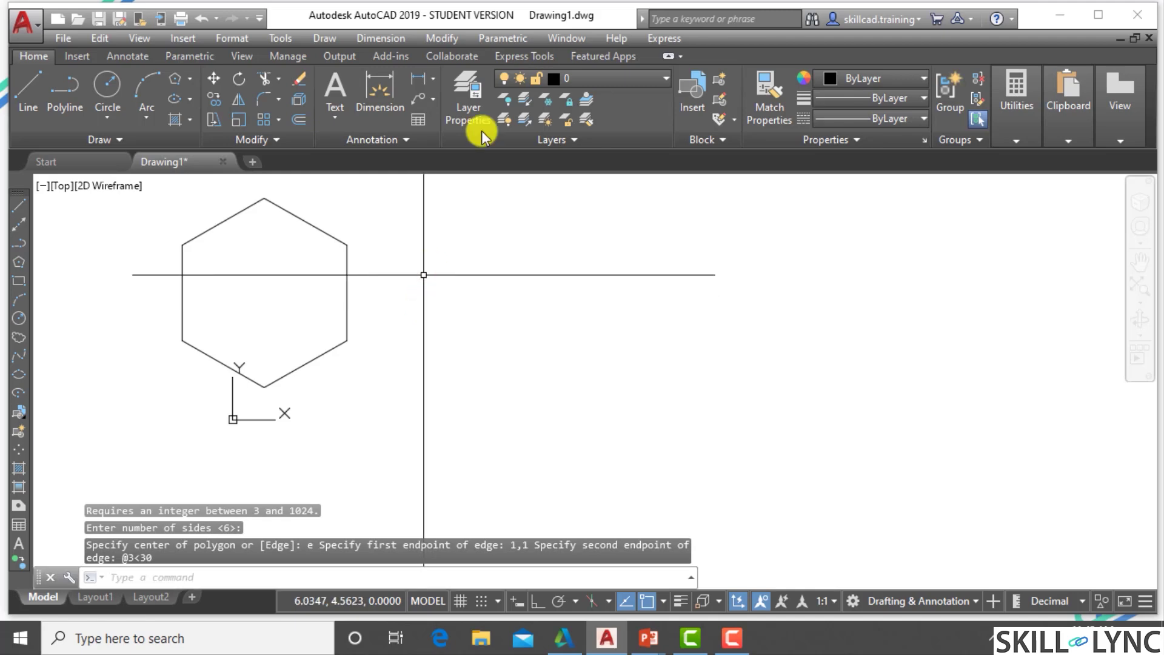
Erase the tilted hexagon from the drawing.
{"action": "scroll", "coordinate": [269, 405], "scroll_direction": "up", "scroll_amount": 3}
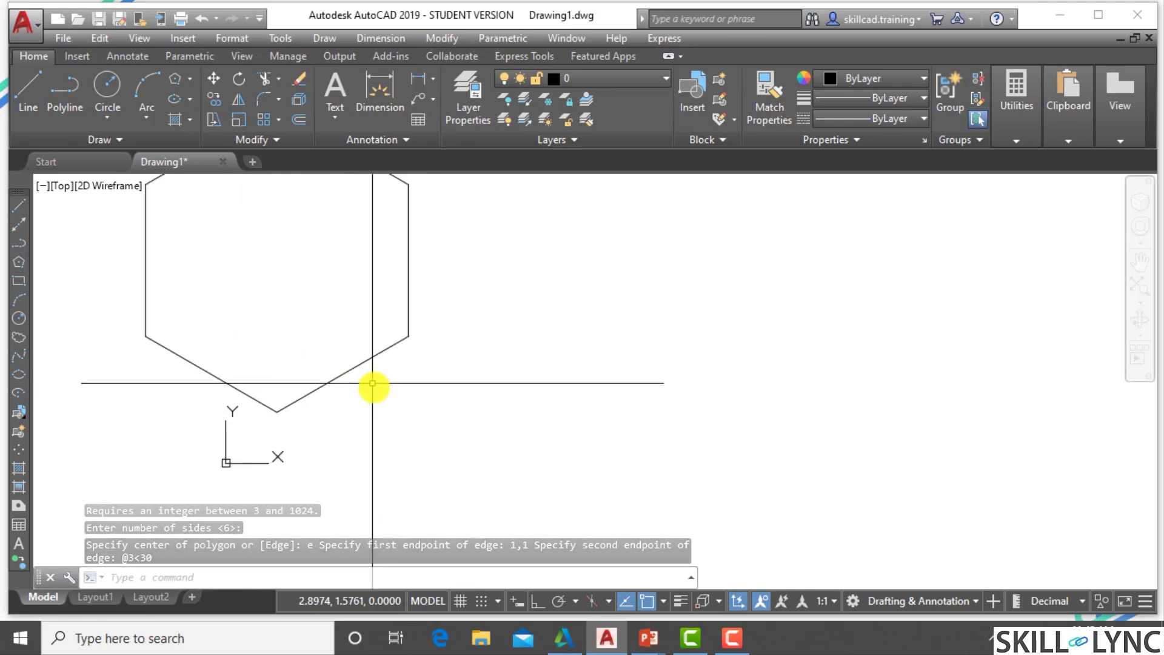
{"action": "scroll", "coordinate": [444, 391], "scroll_direction": "down", "scroll_amount": 2}
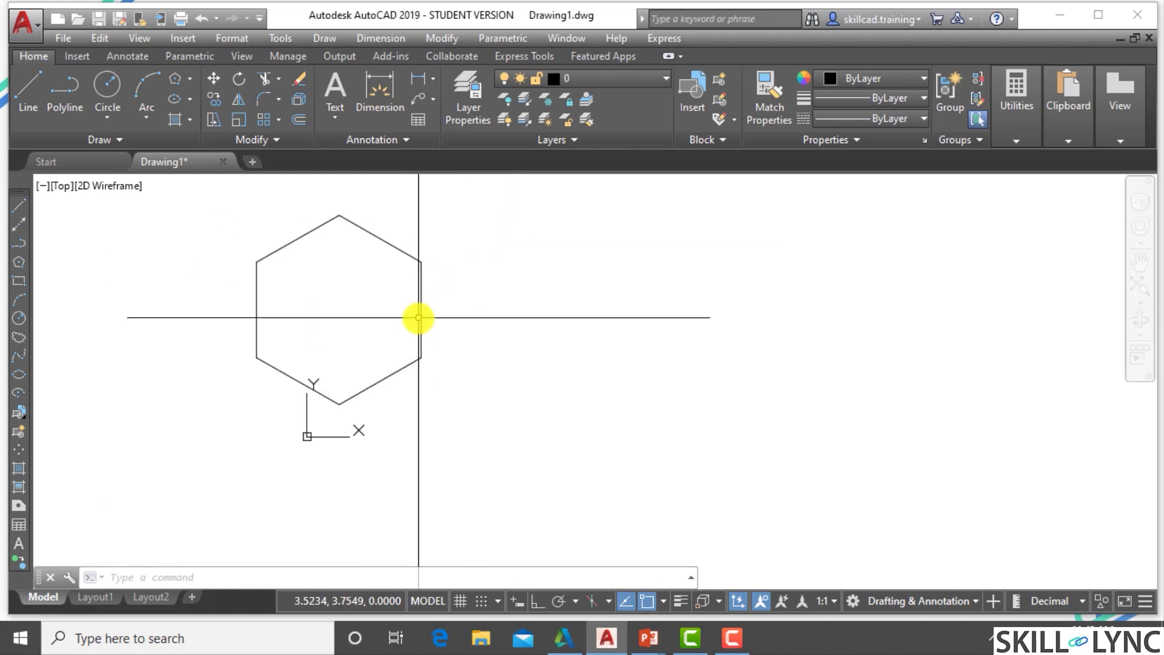
{"action": "left_click", "coordinate": [463, 425]}
{"action": "left_click", "coordinate": [238, 192]}
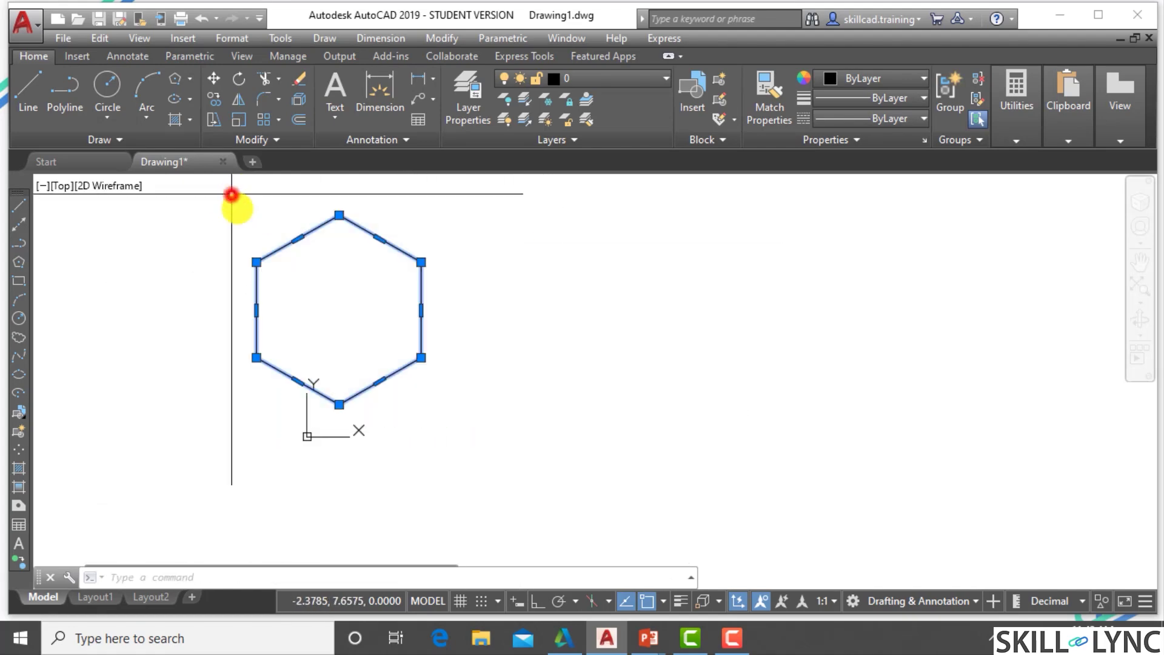
{"action": "type", "text": "E"}
{"action": "key", "text": "Return"}
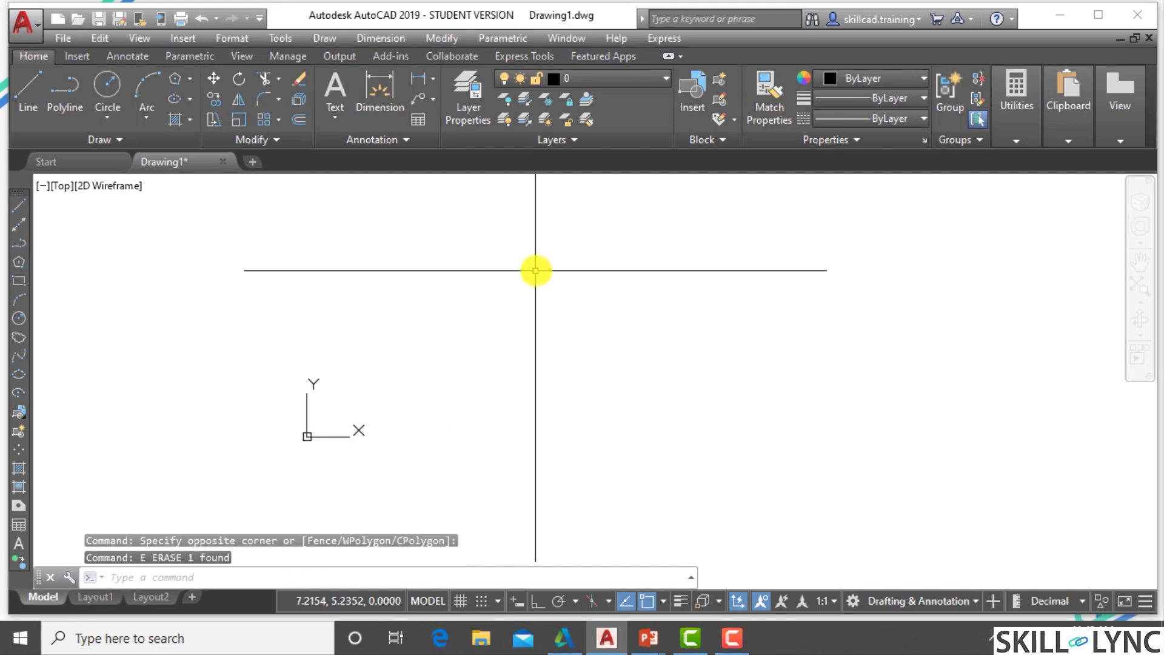
Switch to the PowerPoint slide show and advance to the slide on drawing a polygon by specifying an edge.
{"action": "scroll", "coordinate": [512, 315], "scroll_direction": "up", "scroll_amount": 4}
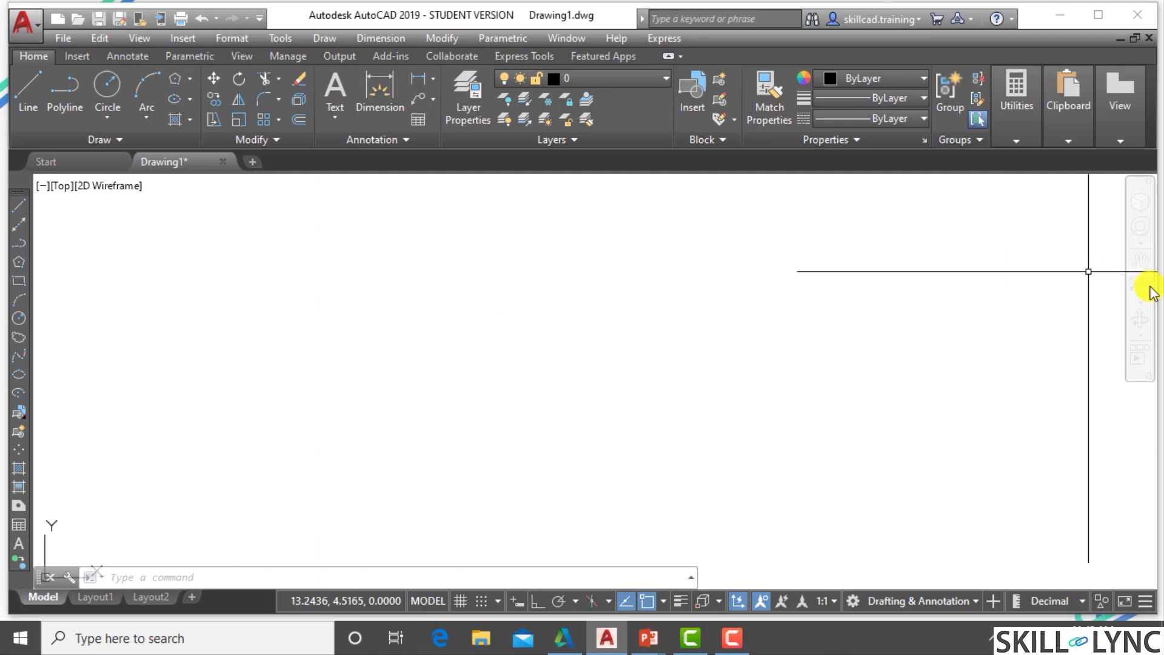
{"action": "mouse_move", "coordinate": [648, 638]}
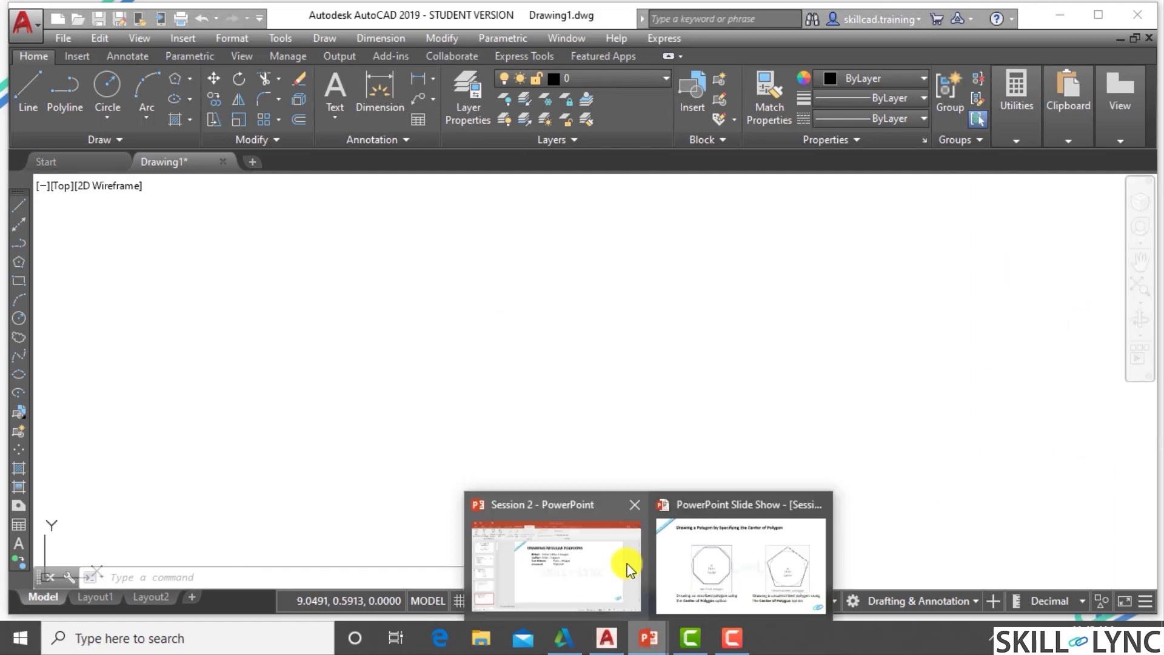
{"action": "left_click", "coordinate": [723, 559]}
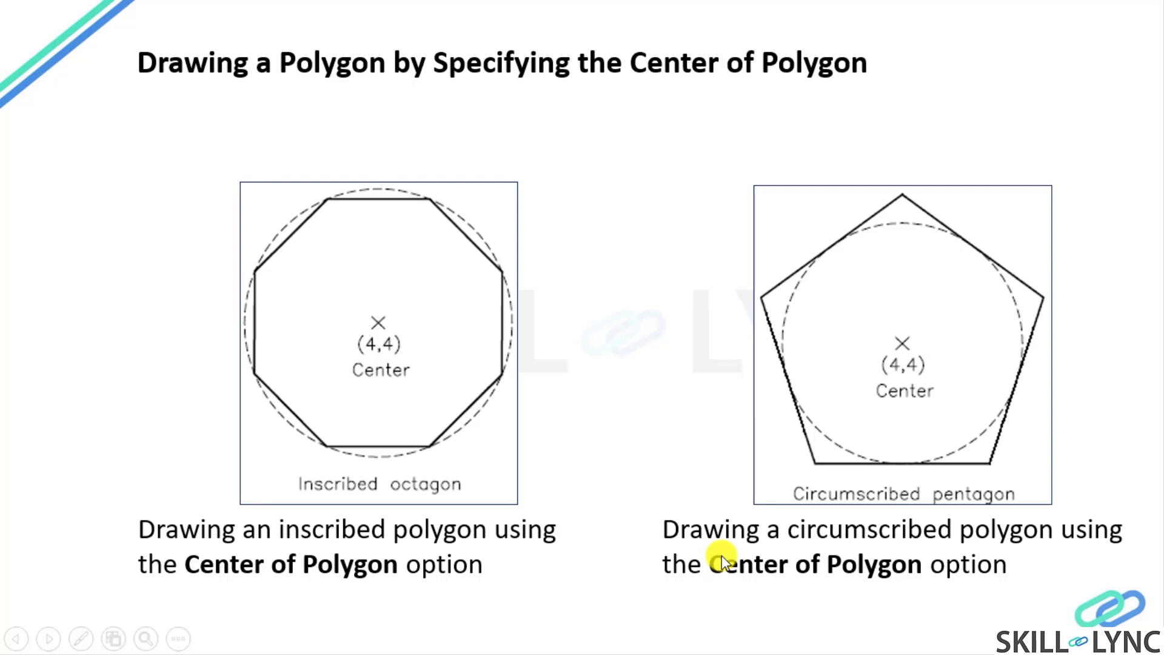
{"action": "left_click", "coordinate": [722, 556]}
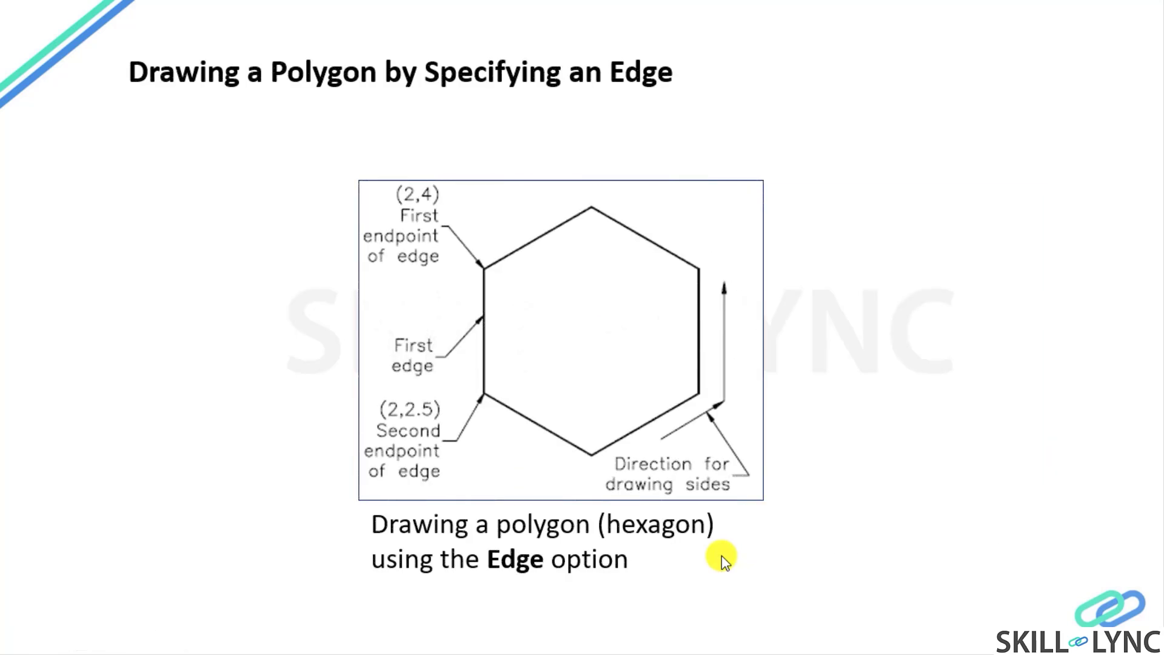